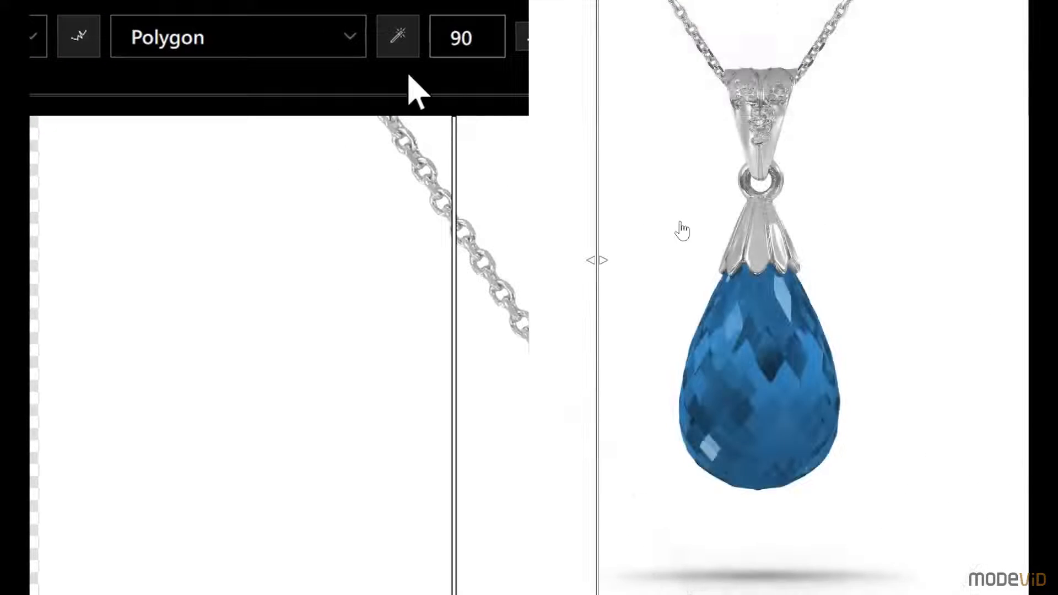
Select the blue stone with the magic wand at tolerance 90, and outline it with a polygon selection
click(770, 386)
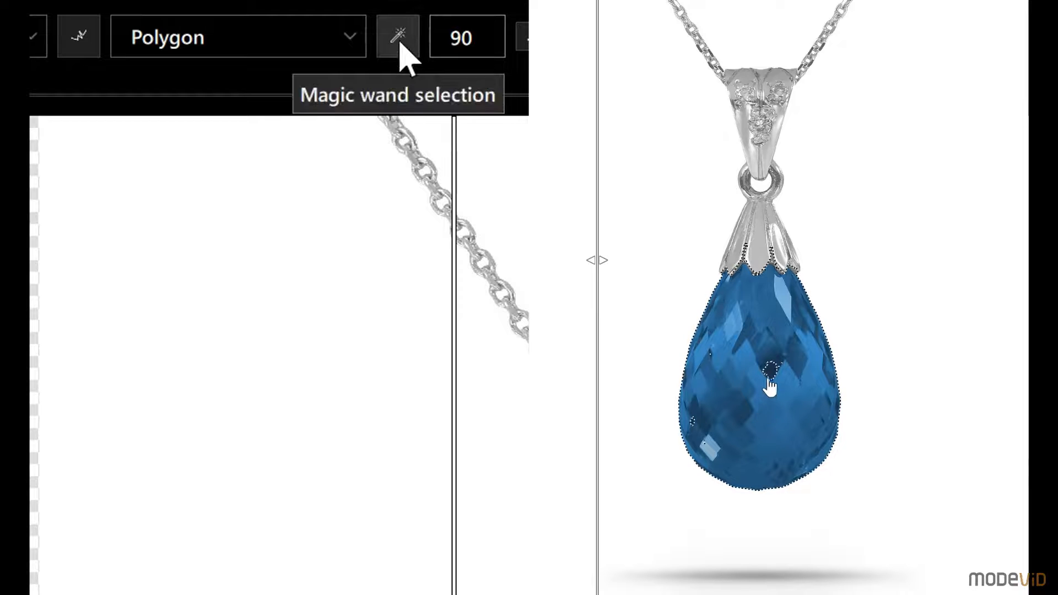
click(307, 40)
click(697, 490)
click(778, 514)
click(822, 491)
click(857, 424)
click(857, 370)
click(839, 315)
click(808, 249)
click(715, 247)
Enclose the blue stone with a rectangle selection, and with an ellipse selection
drag(653, 254, 870, 531)
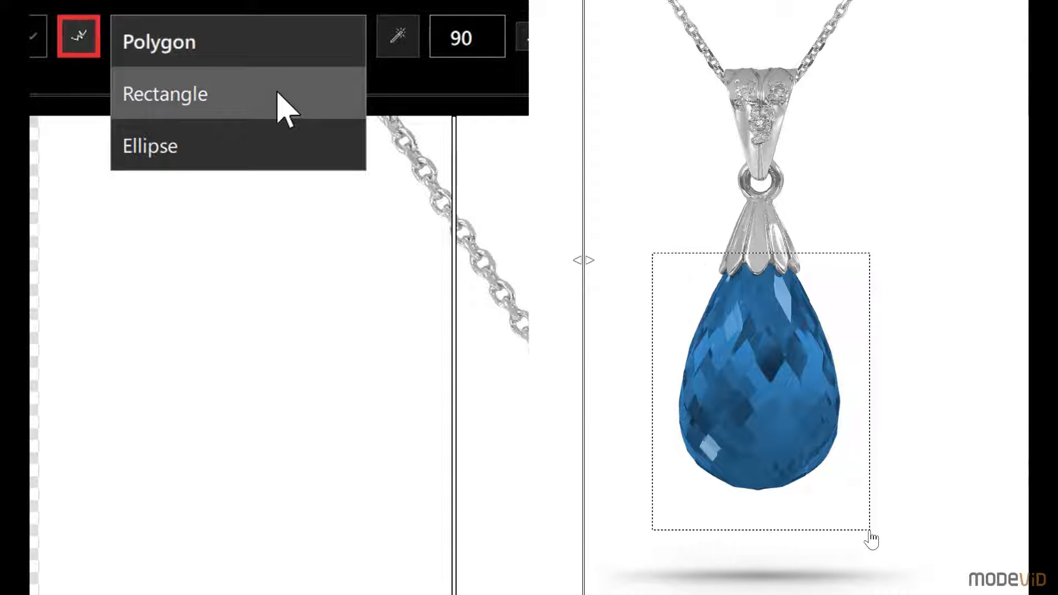
drag(656, 249, 859, 565)
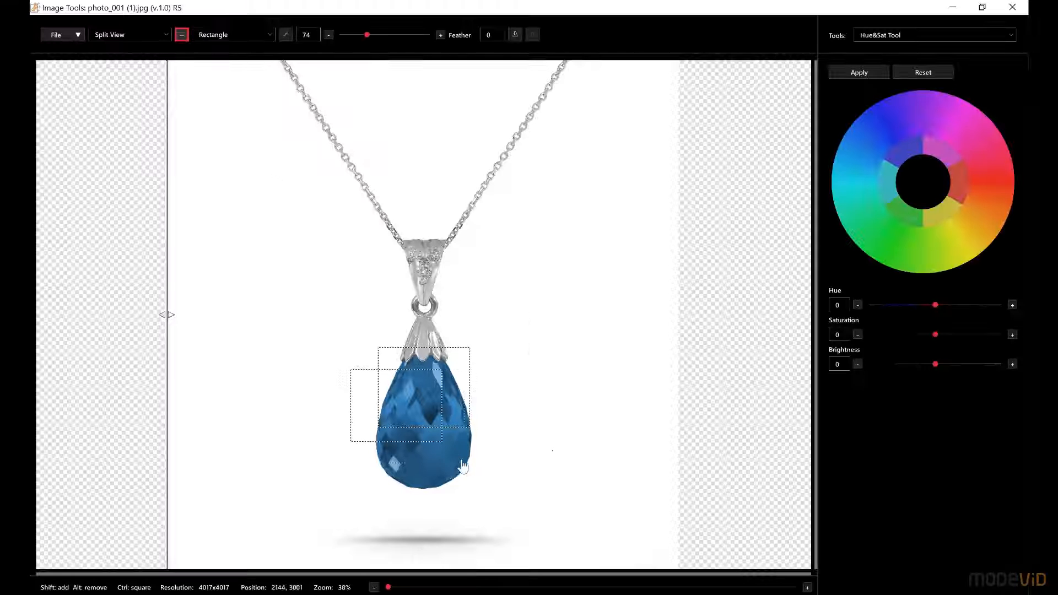
Add a small rectangular area to the selection, and subtract the lower part of a rectangle selection around the stone
drag(462, 466, 495, 508)
drag(320, 331, 515, 483)
drag(330, 455, 517, 534)
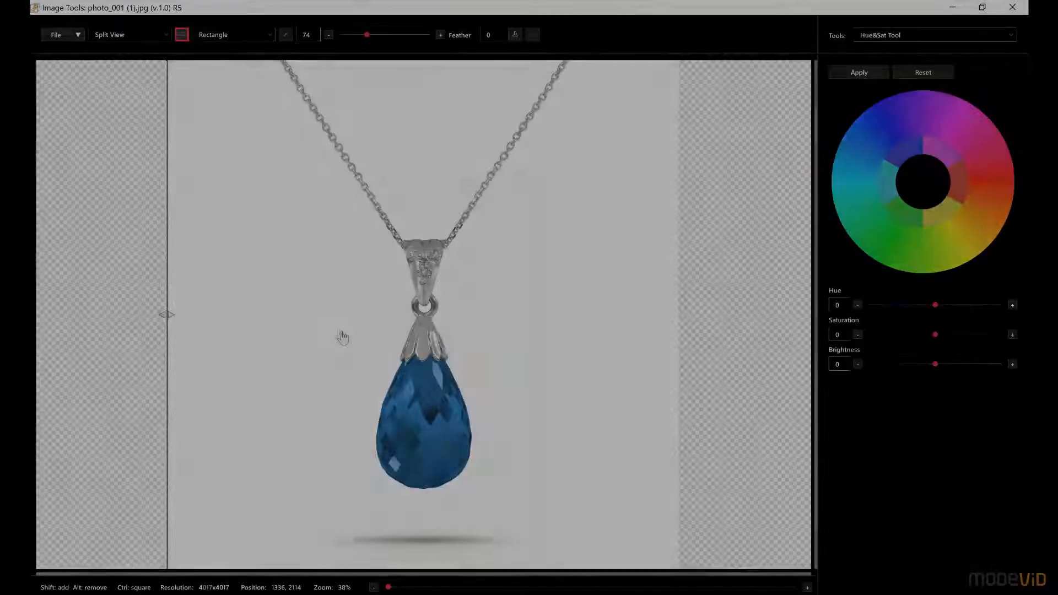
Draw a square selection and a perfectly circular selection around the blue stone
drag(339, 328, 512, 516)
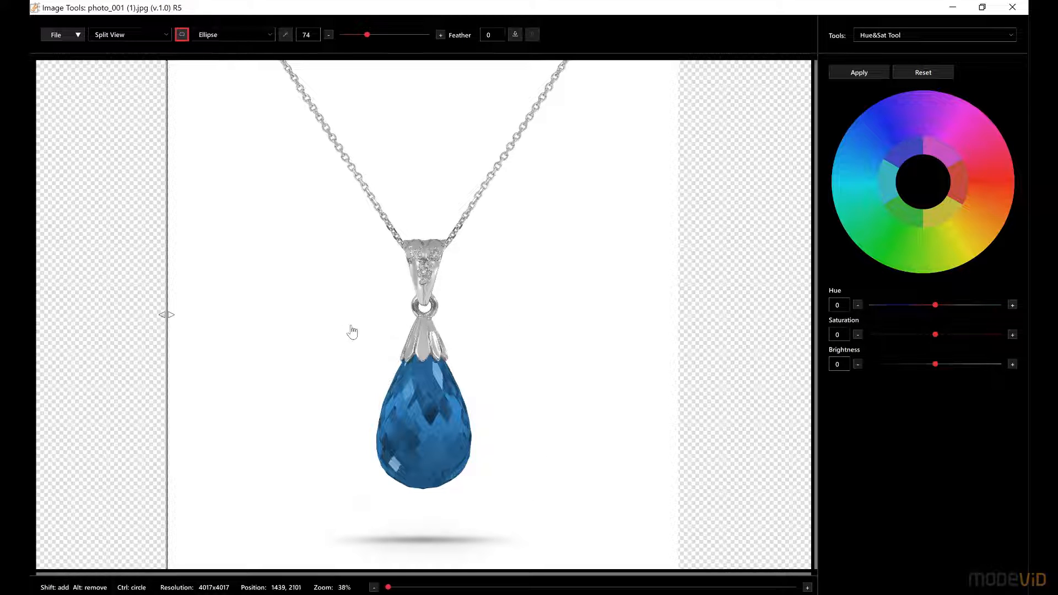
drag(480, 485, 539, 548)
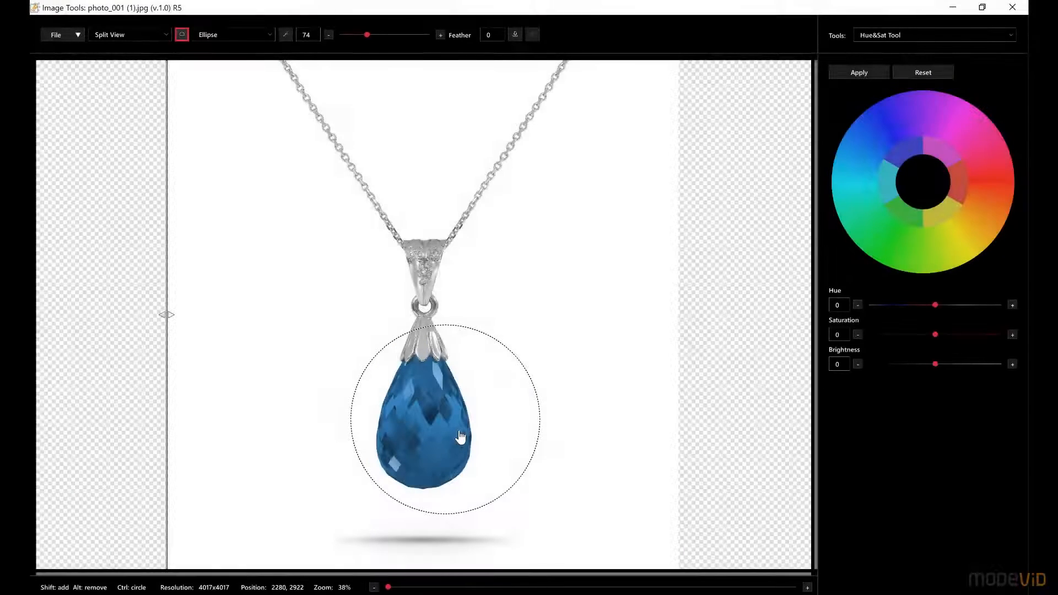
Clear the circular selection around the stone, and invert the large elliptical selection around the pendant
right_click(506, 418)
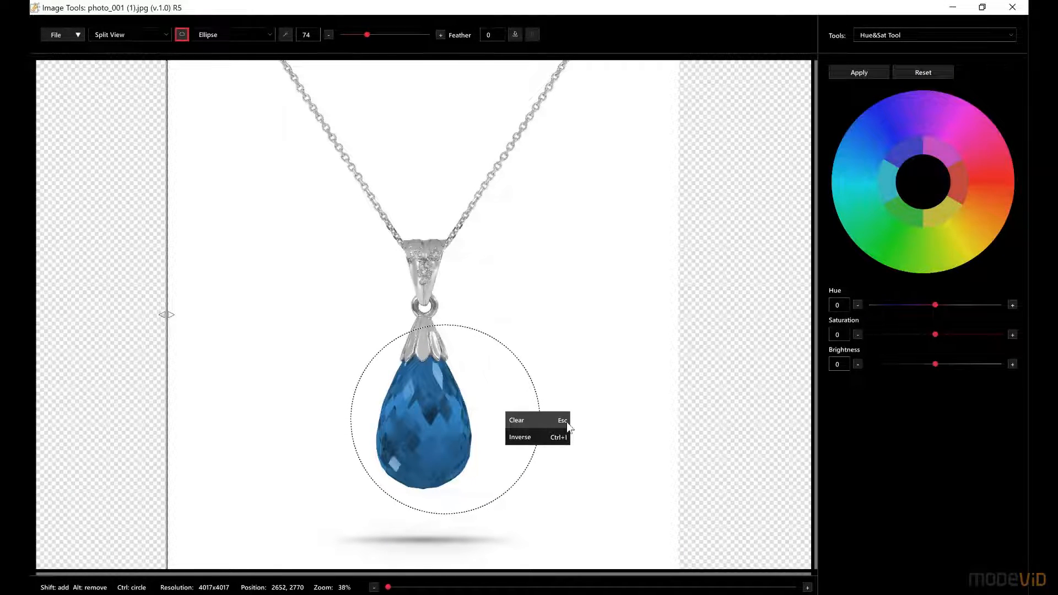
click(530, 420)
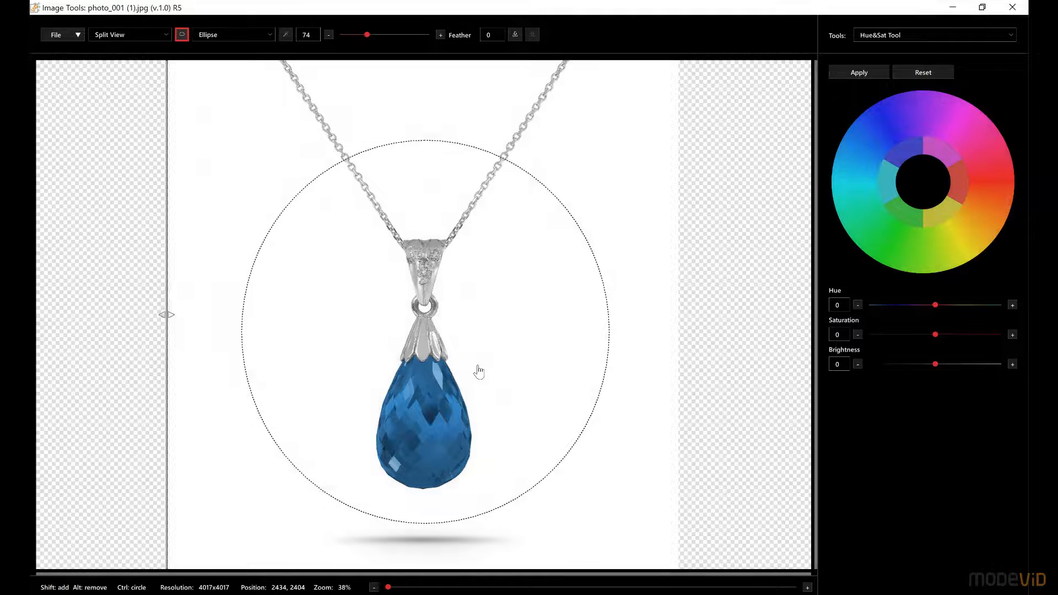
right_click(479, 372)
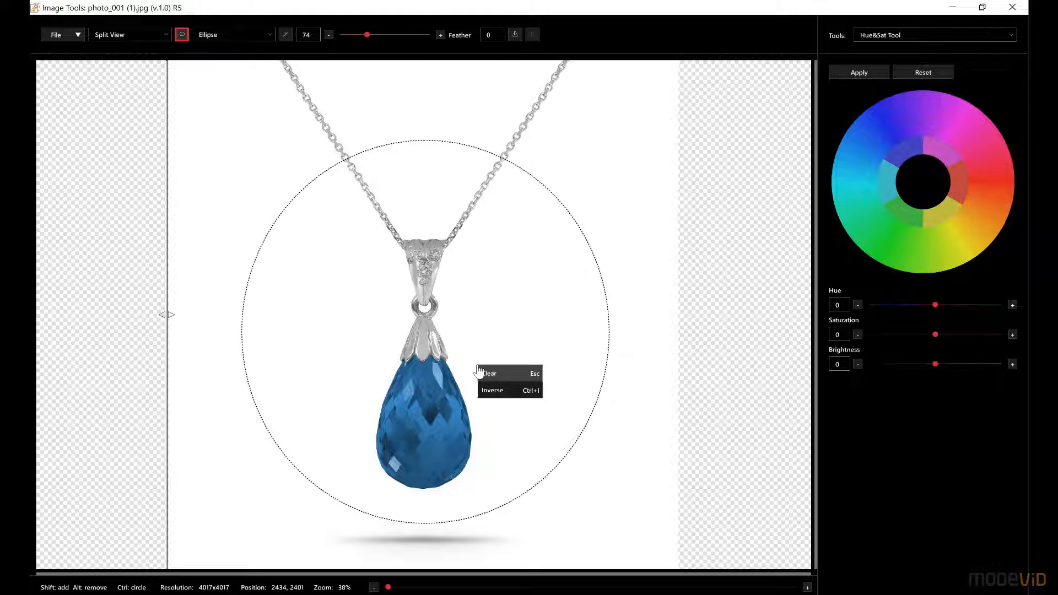
click(502, 391)
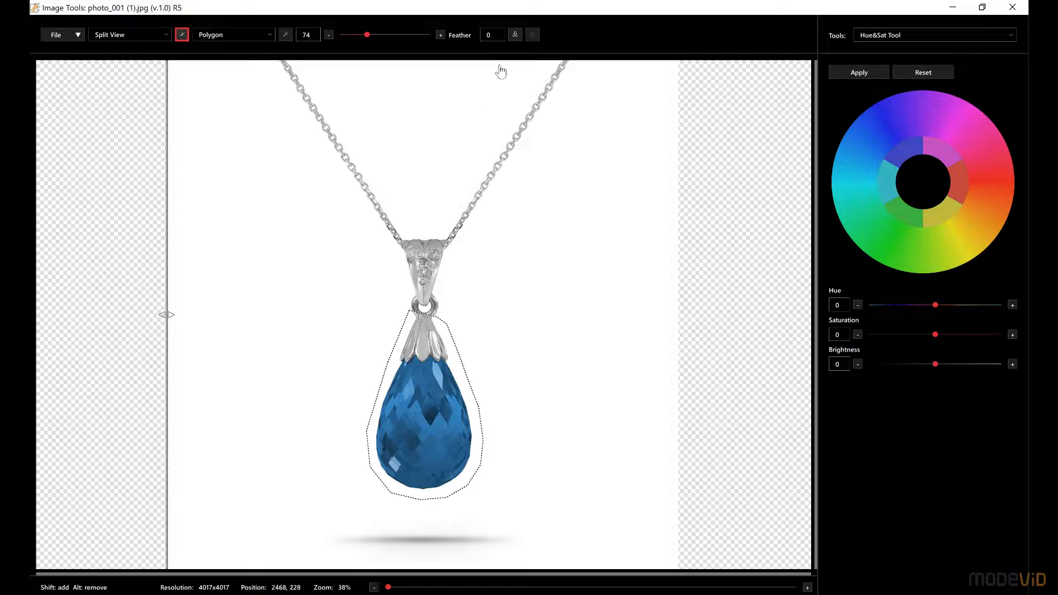
Save the polygon selection around the stone, and load it back after clearing it
click(515, 35)
right_click(443, 401)
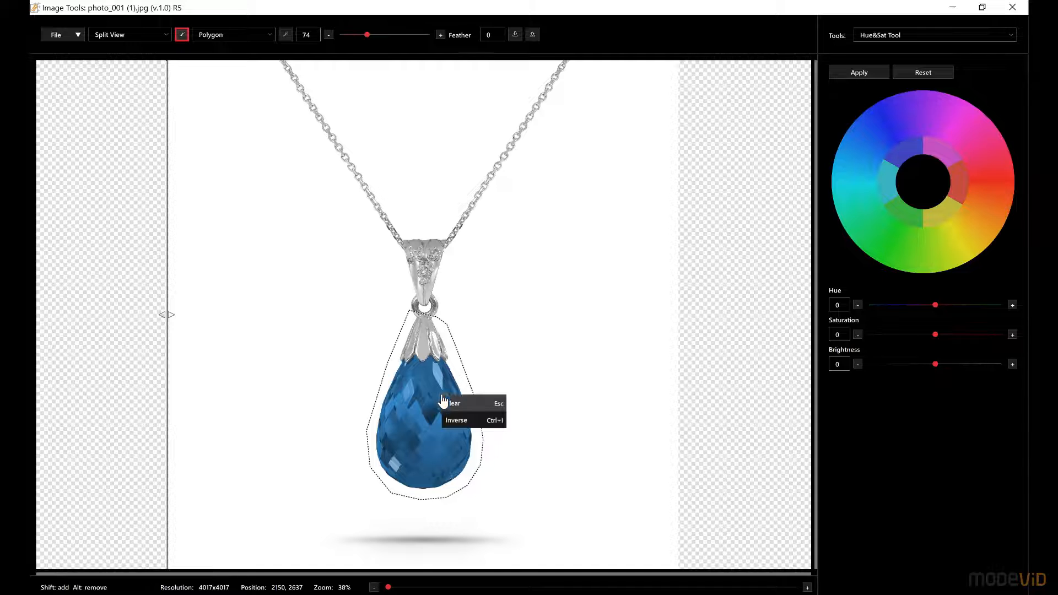
click(477, 403)
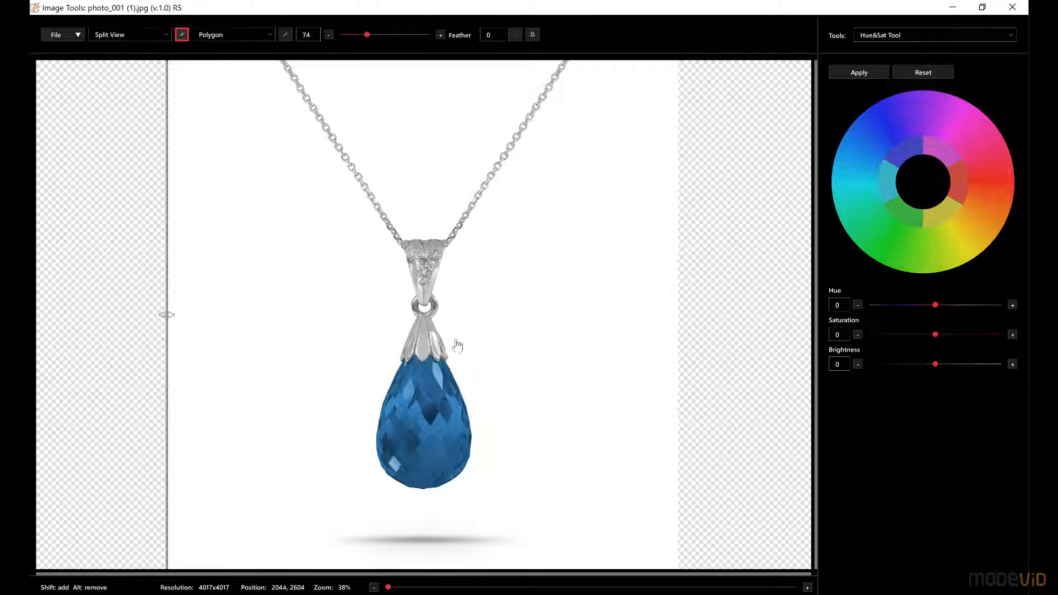
click(533, 36)
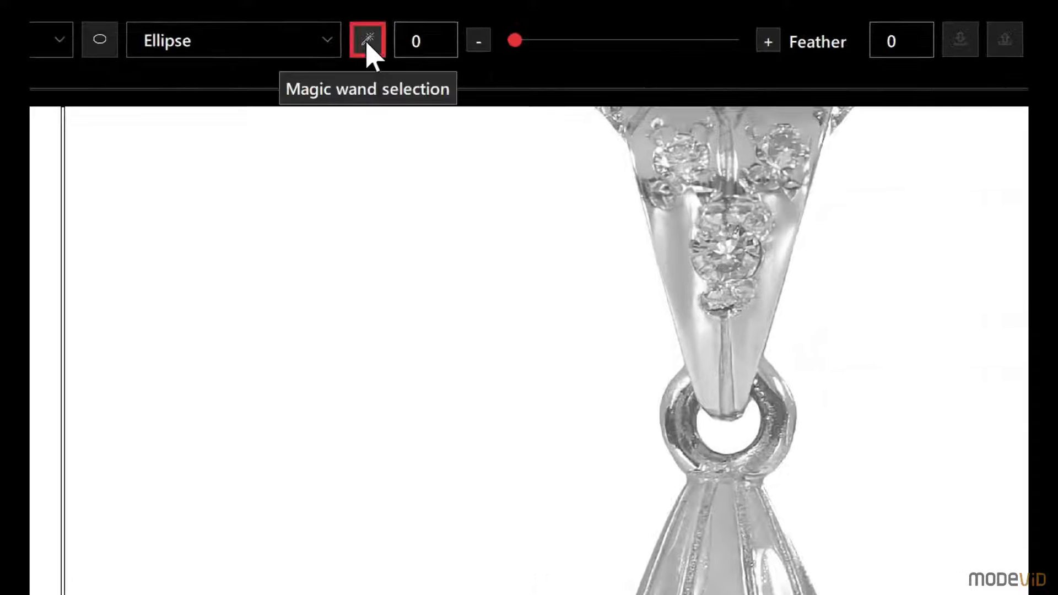
Select the whole blue stone with the magic wand, trying tolerances 5 and 21 and raising the tolerance to 71
drag(515, 40, 520, 40)
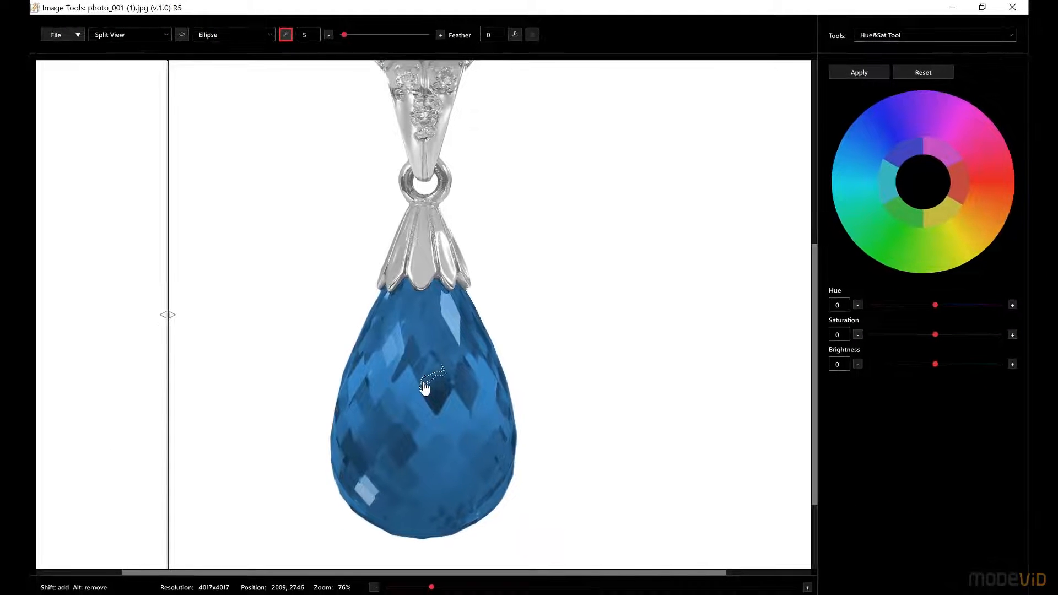
click(412, 362)
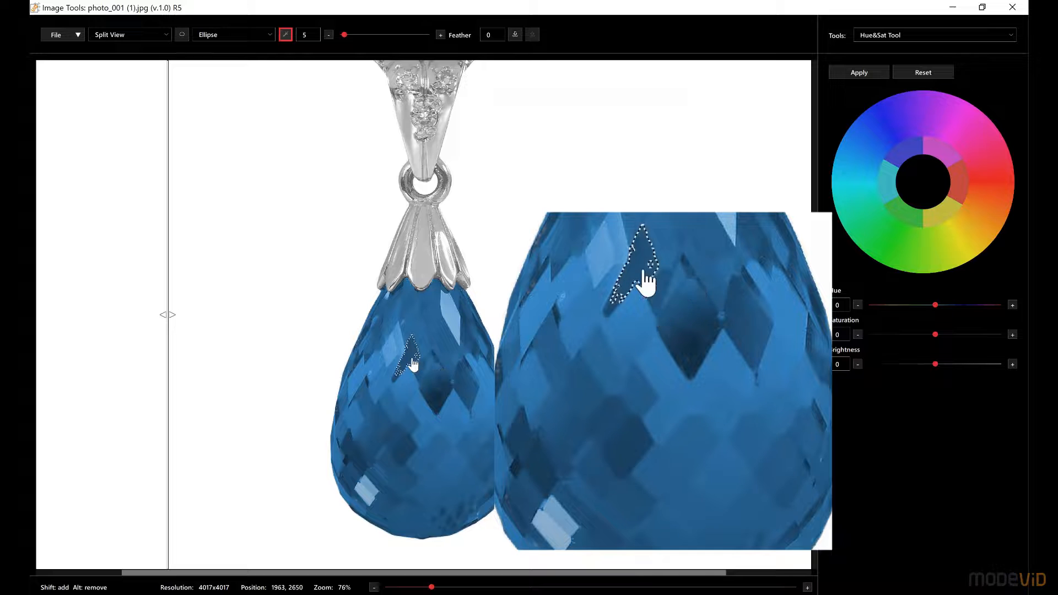
drag(344, 34, 350, 35)
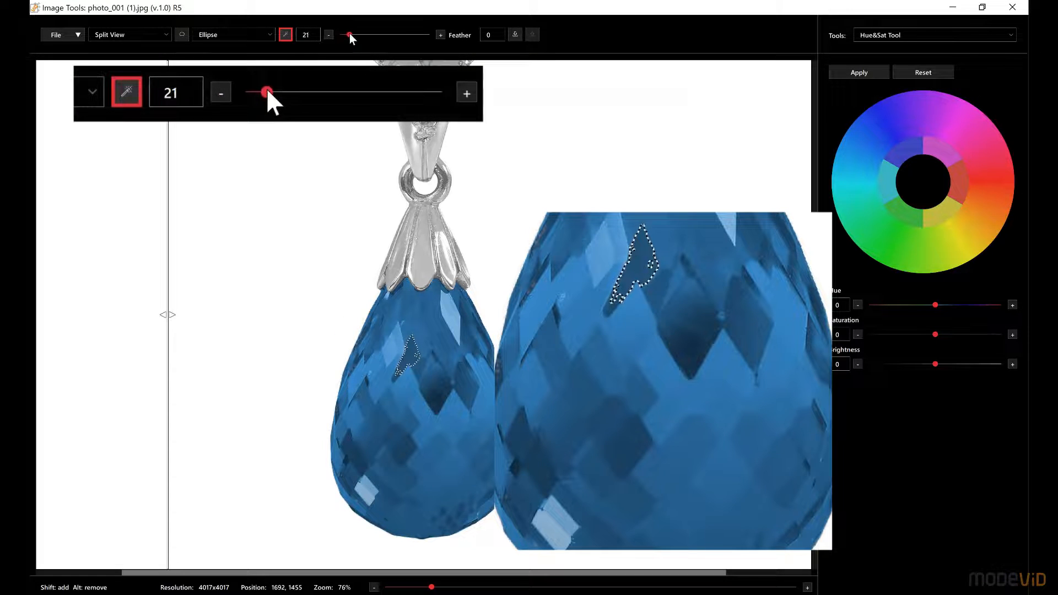
click(406, 404)
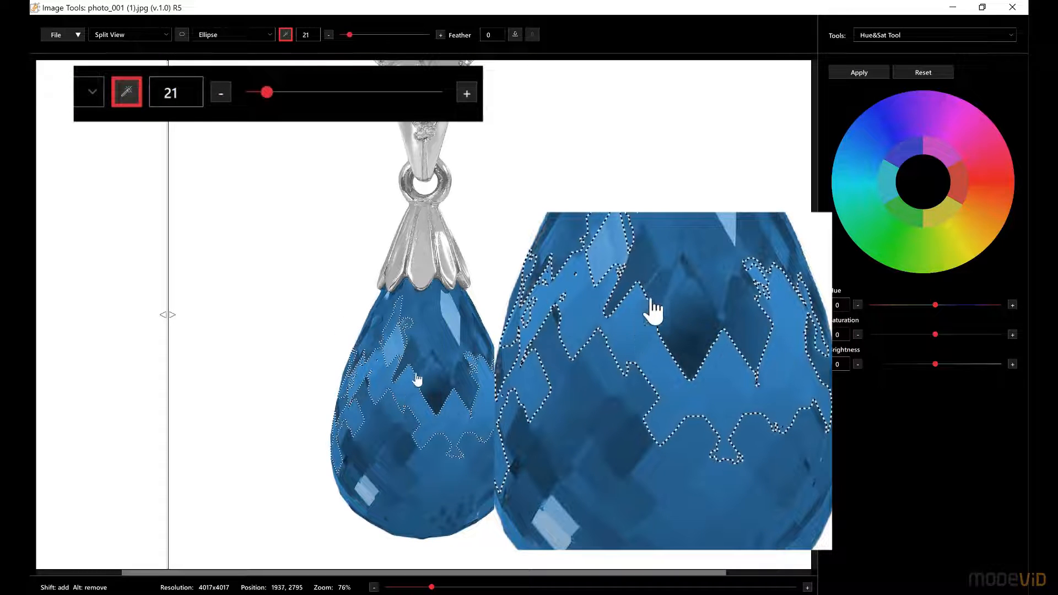
drag(349, 36, 366, 35)
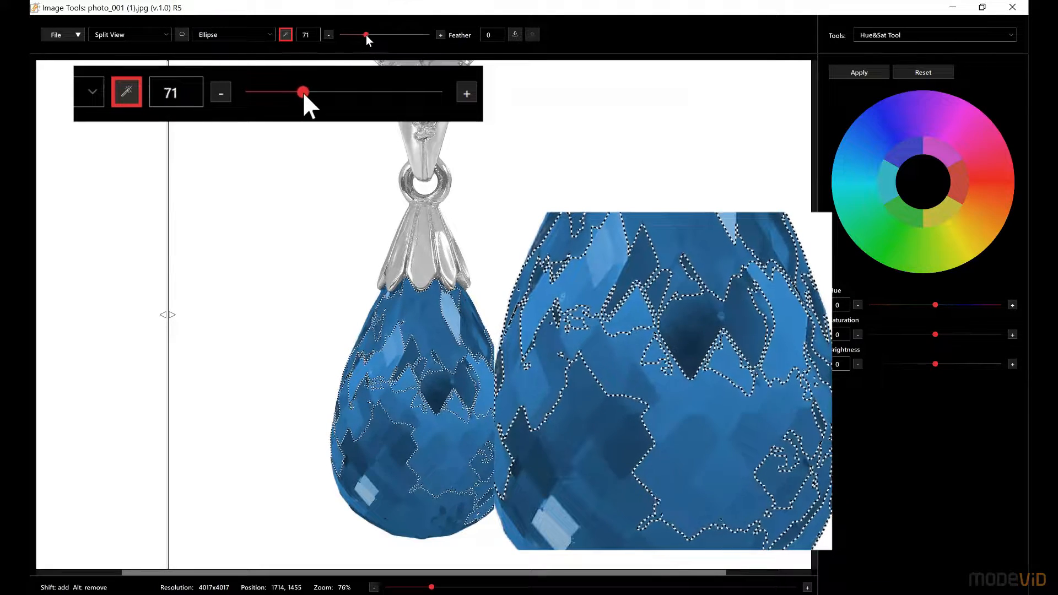
click(603, 430)
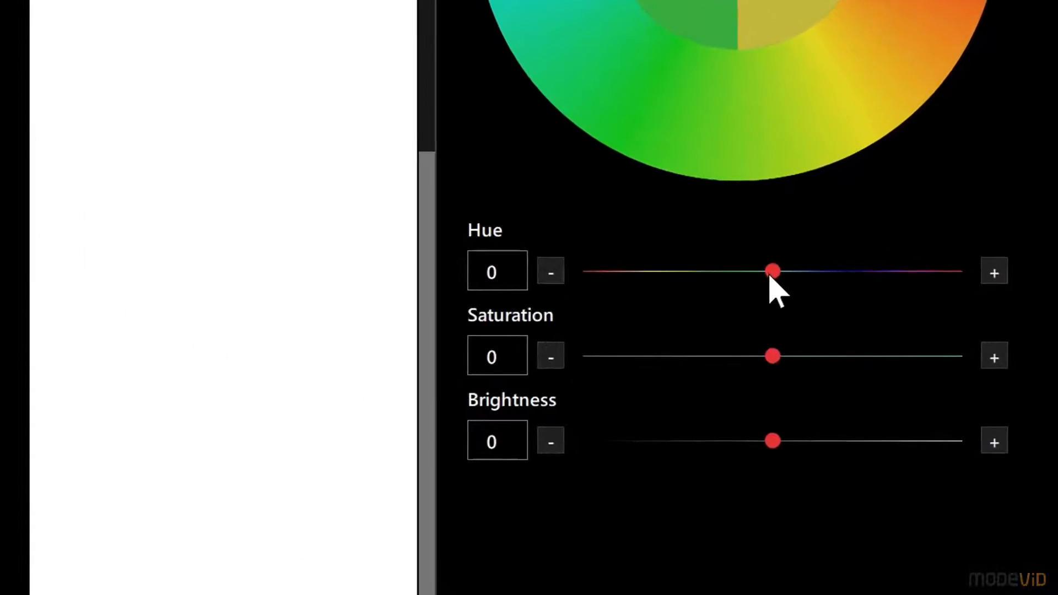
Shift the selected stone's hue to -69 and apply it, comparing the recoloured stone with the original in split view
drag(907, 300, 874, 305)
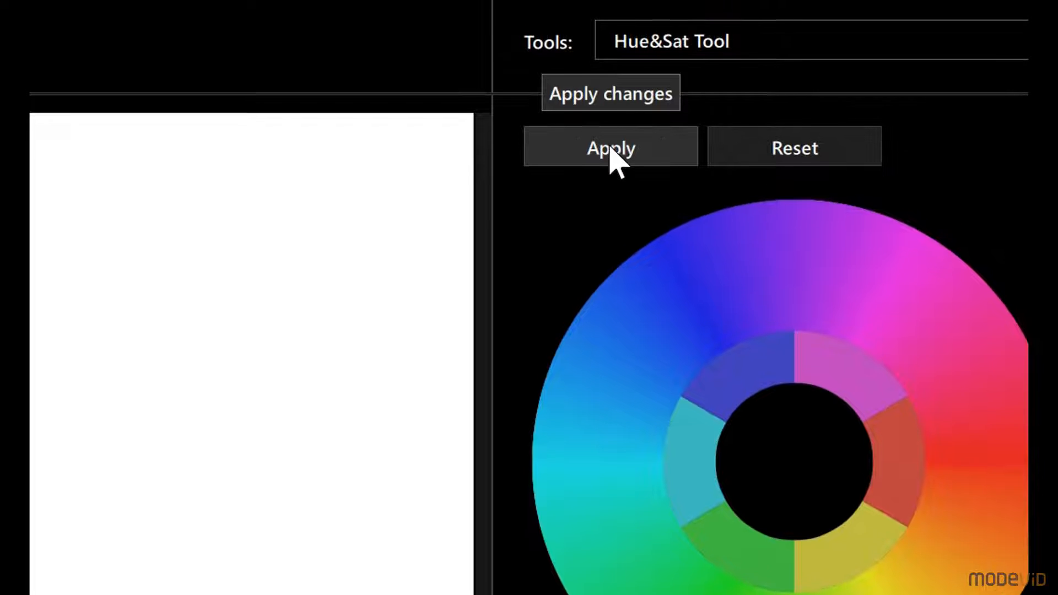
click(611, 148)
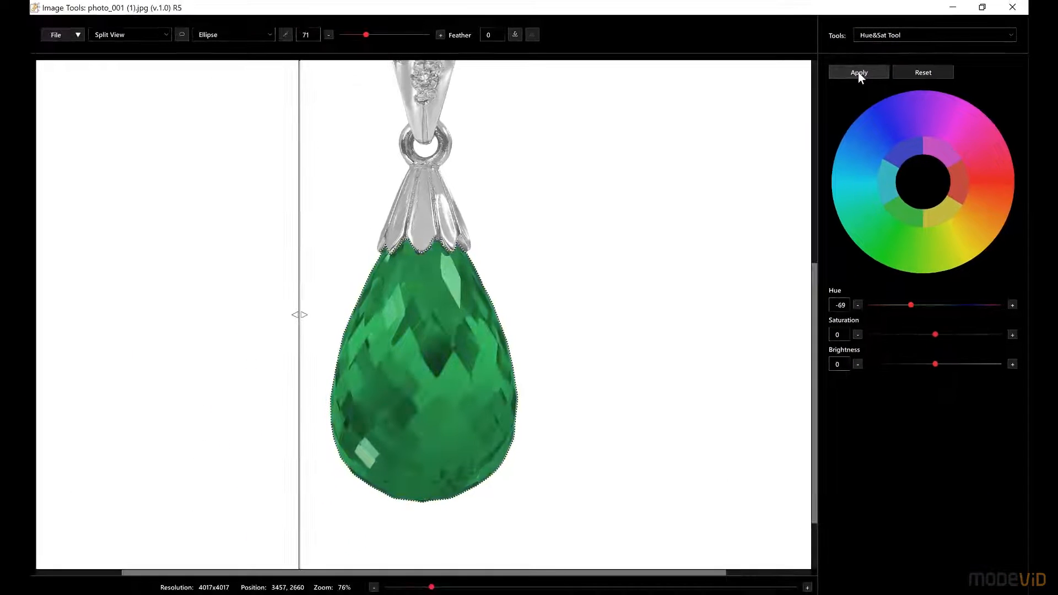
scroll(480, 307, up, 5)
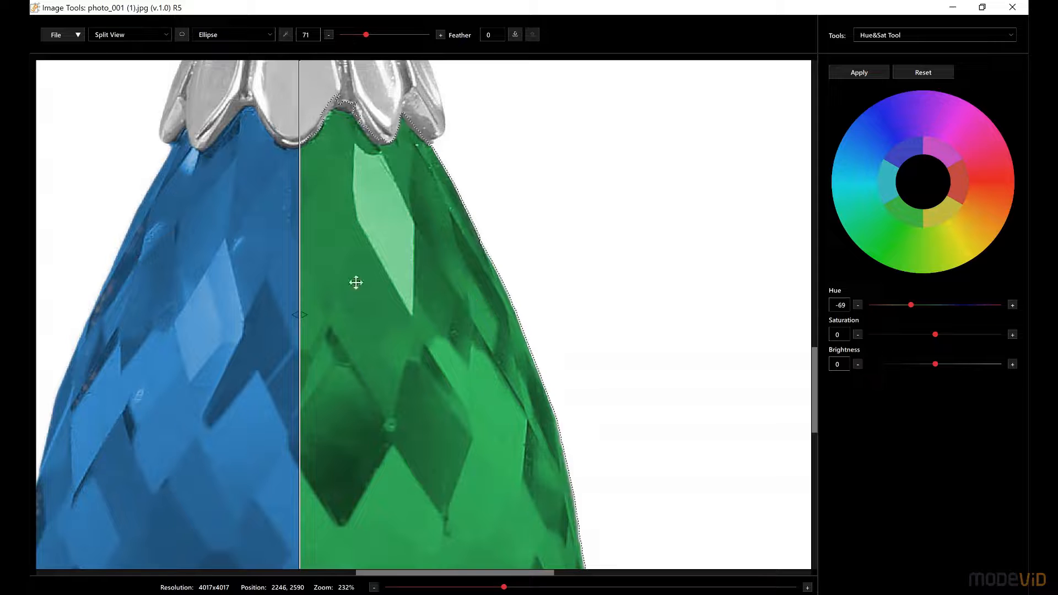
drag(294, 275, 58, 287)
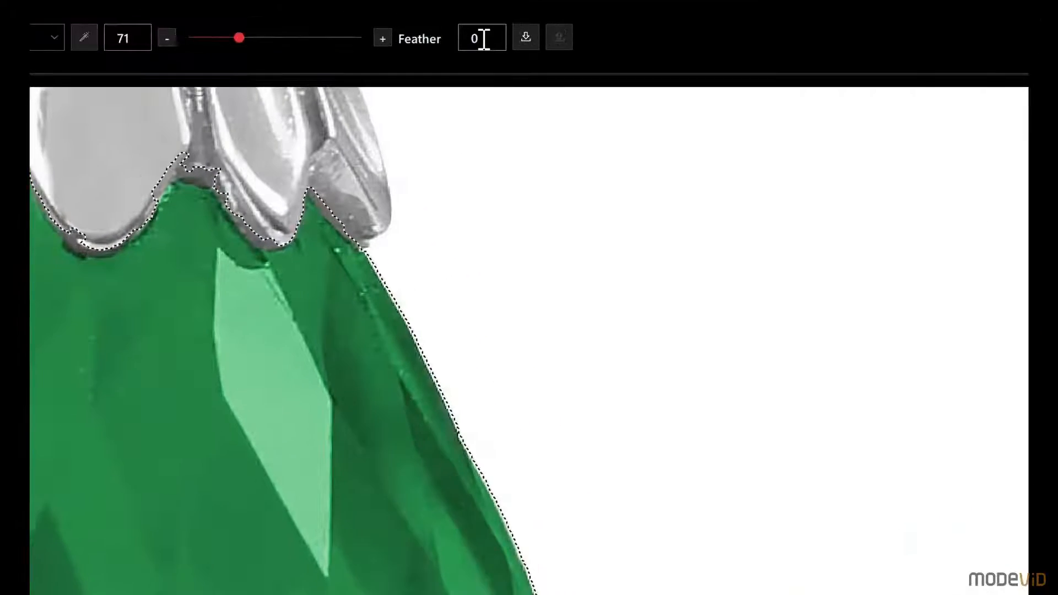
Set the selection feather to 350 and apply the hue change
double_click(487, 35)
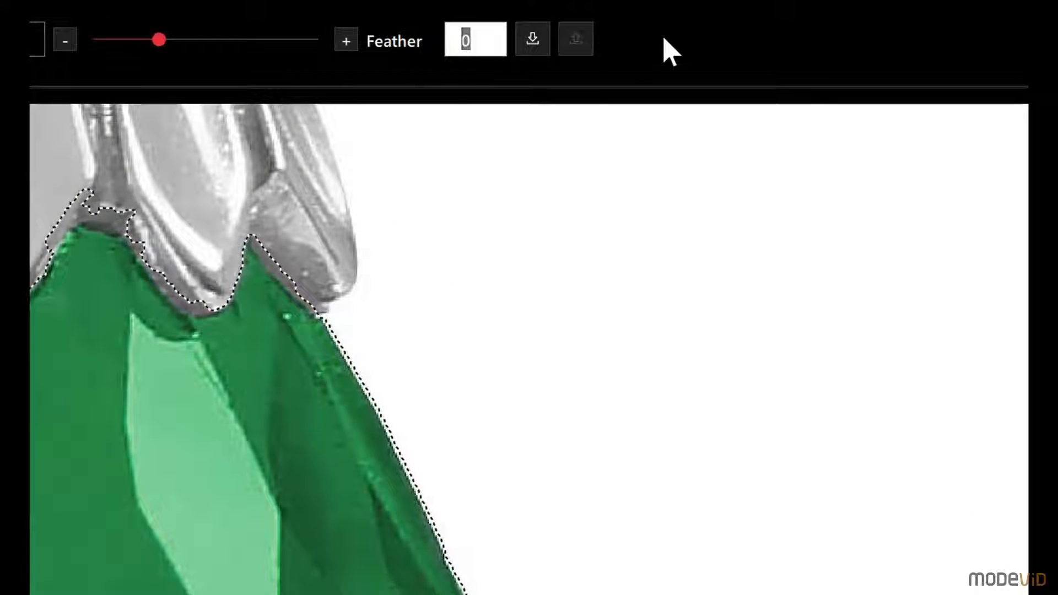
text(350)
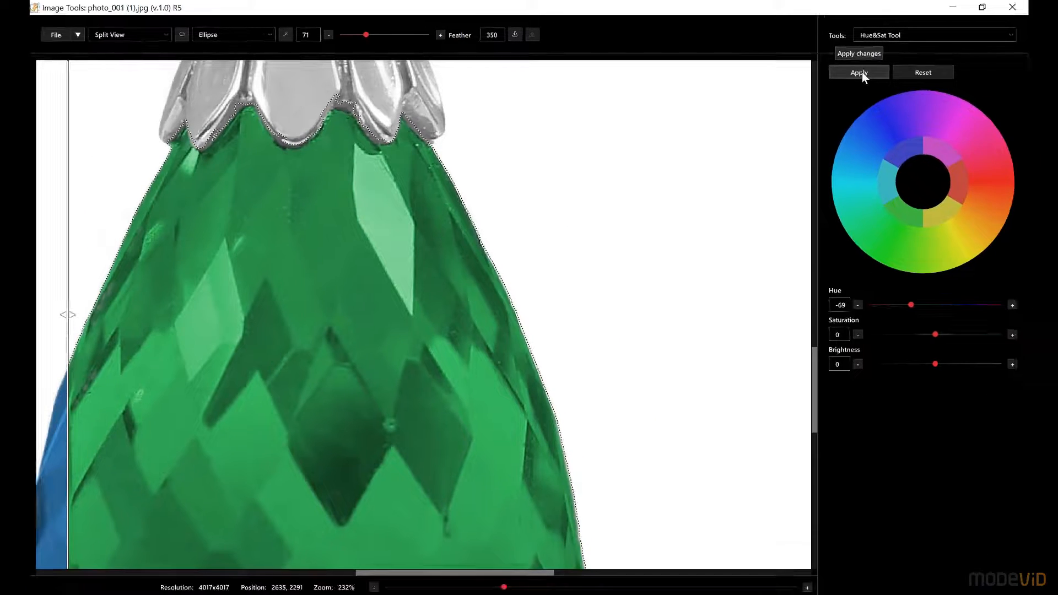
click(861, 73)
Apply the hue change with the feather set to 150, and again with the feather set to 0
double_click(497, 36)
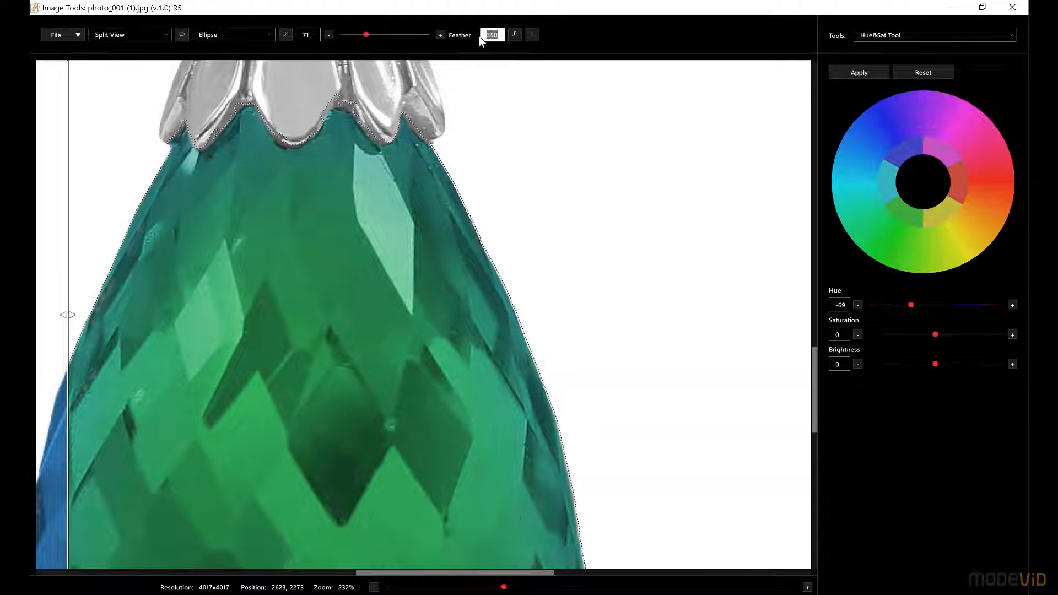
text(150)
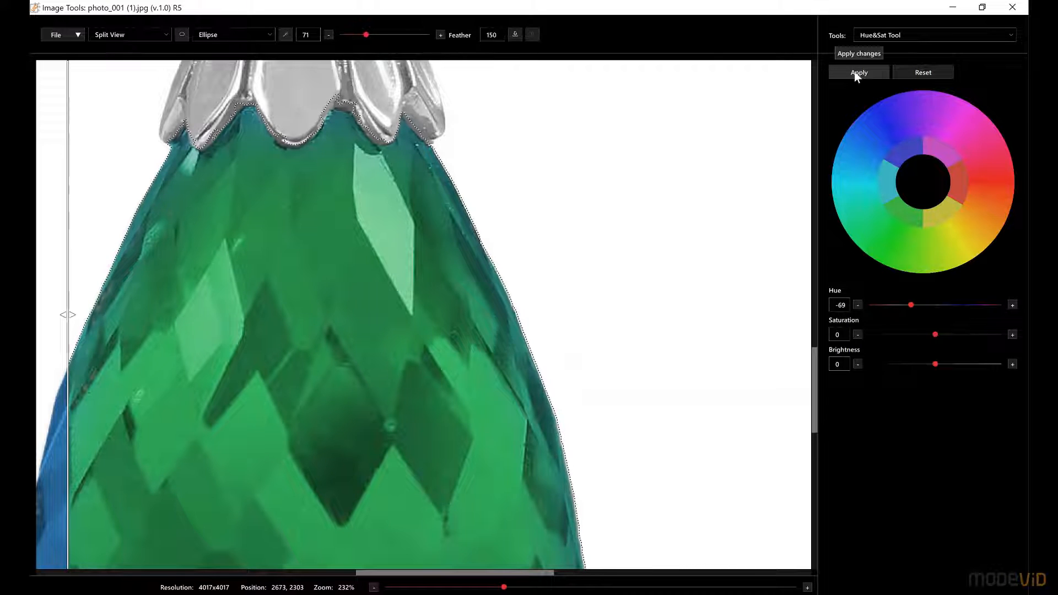
double_click(498, 35)
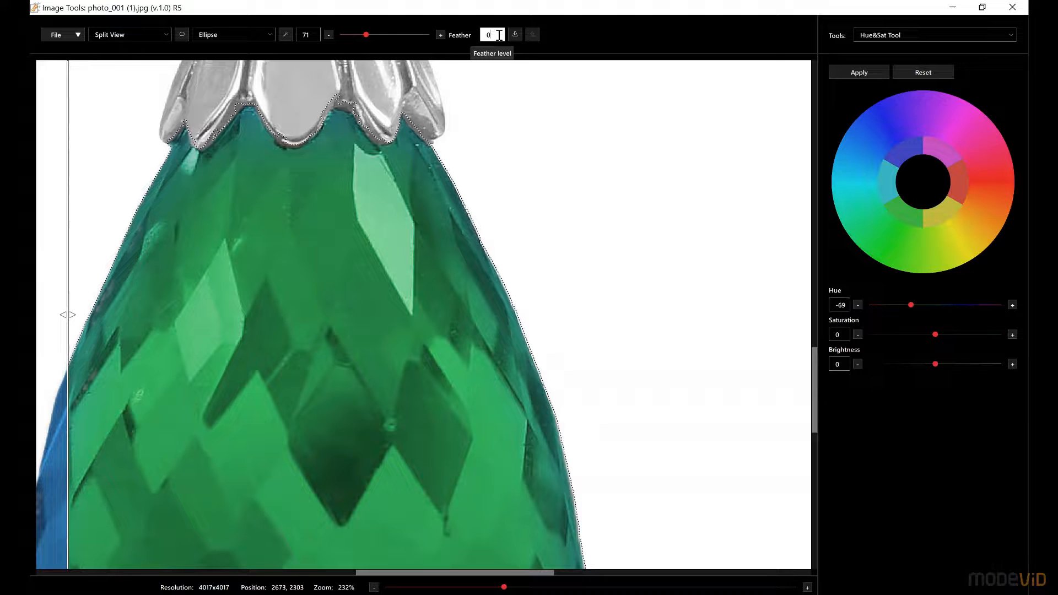
click(859, 76)
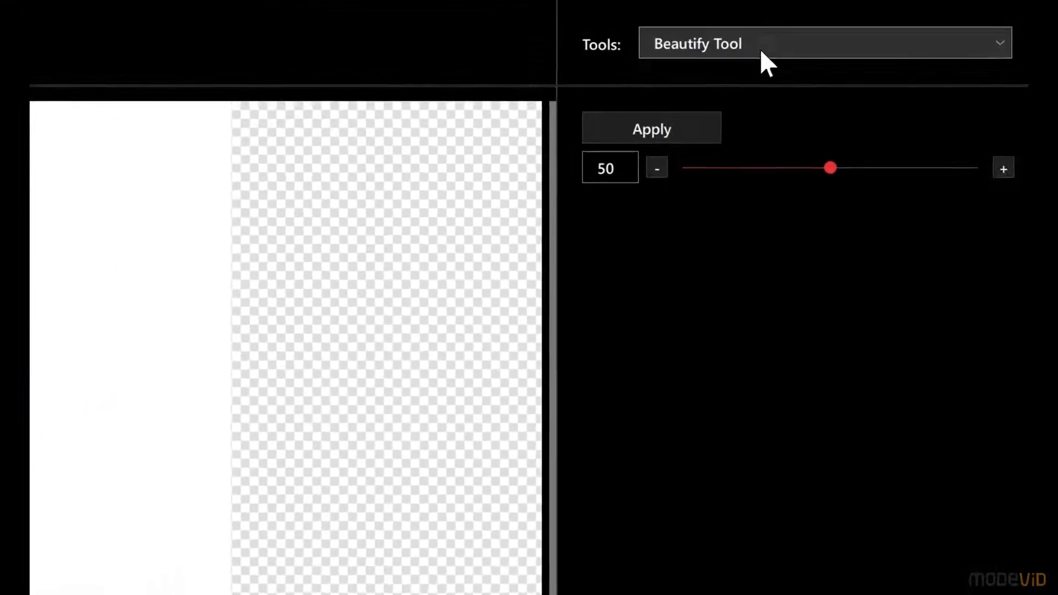
Choose the Beautify Tool from the available image tools
click(759, 54)
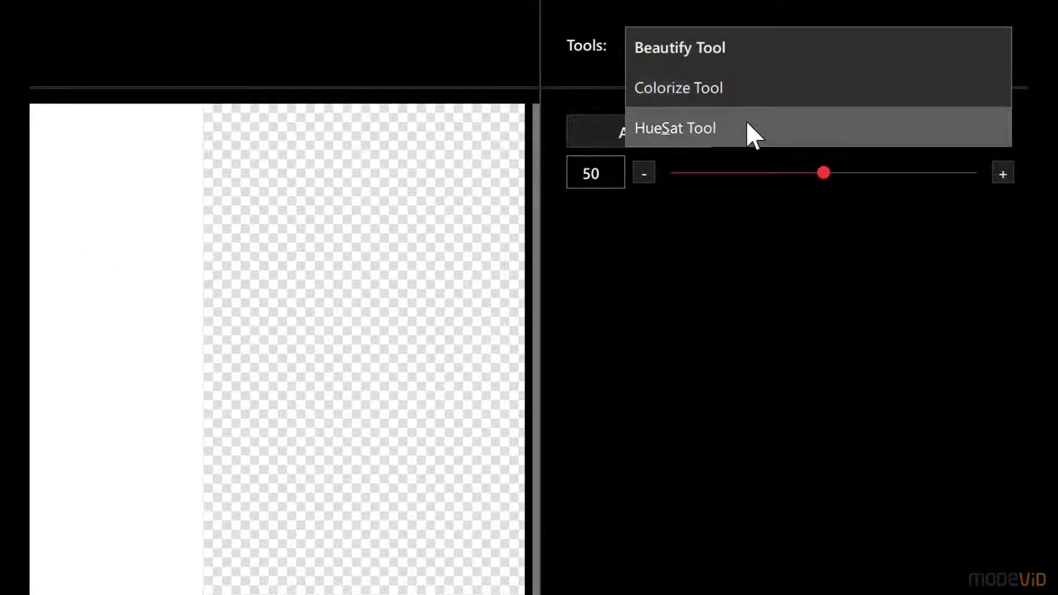
click(736, 54)
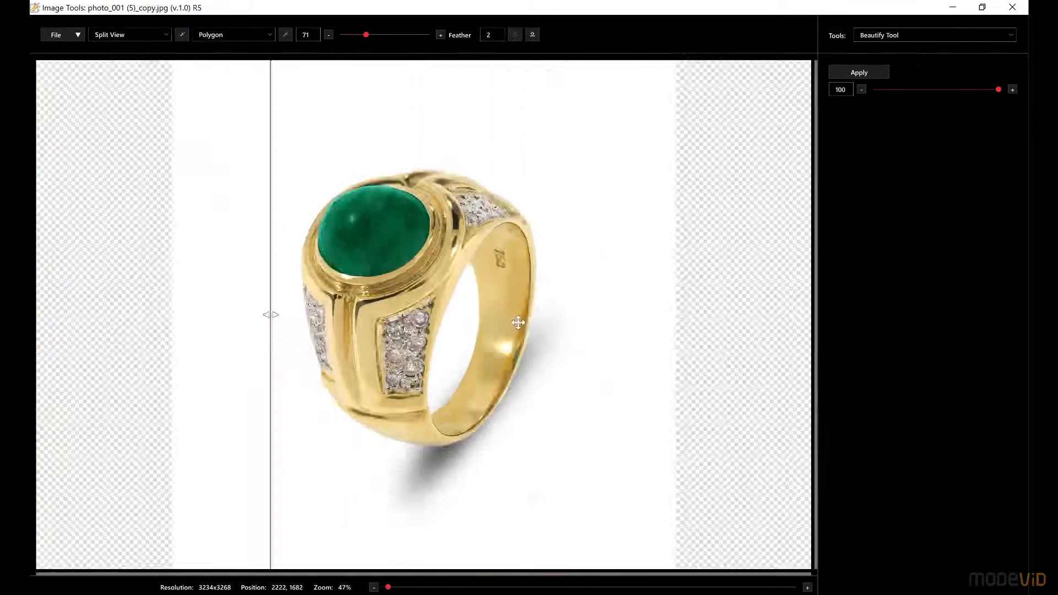
Examine the gold ring's inner band up close, comparing the original with the beautified result in split view
scroll(517, 320, up, 5)
scroll(572, 313, up, 3)
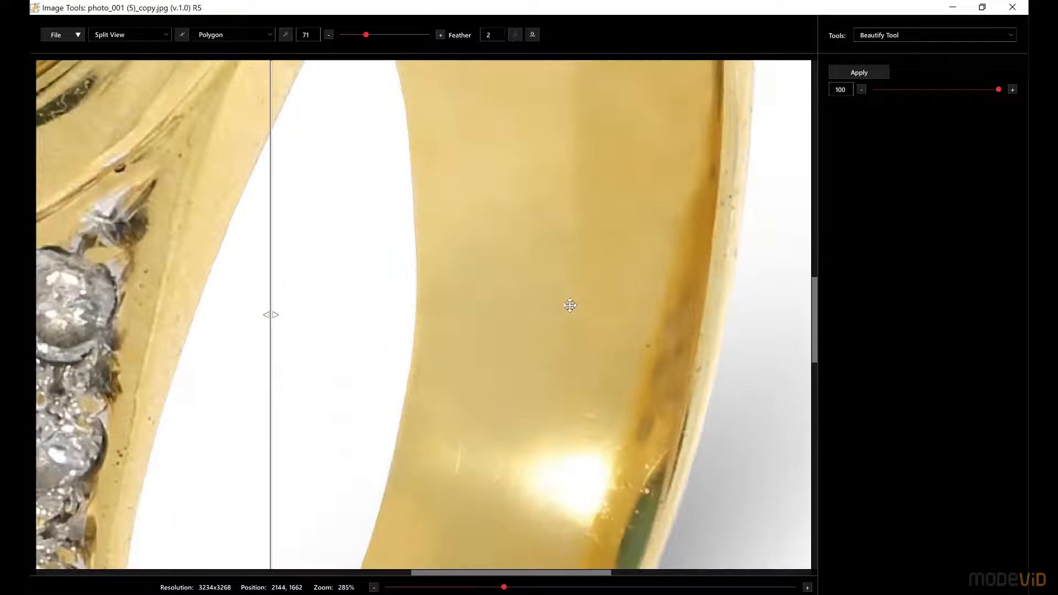
scroll(576, 260, up, 2)
scroll(576, 264, down, 2)
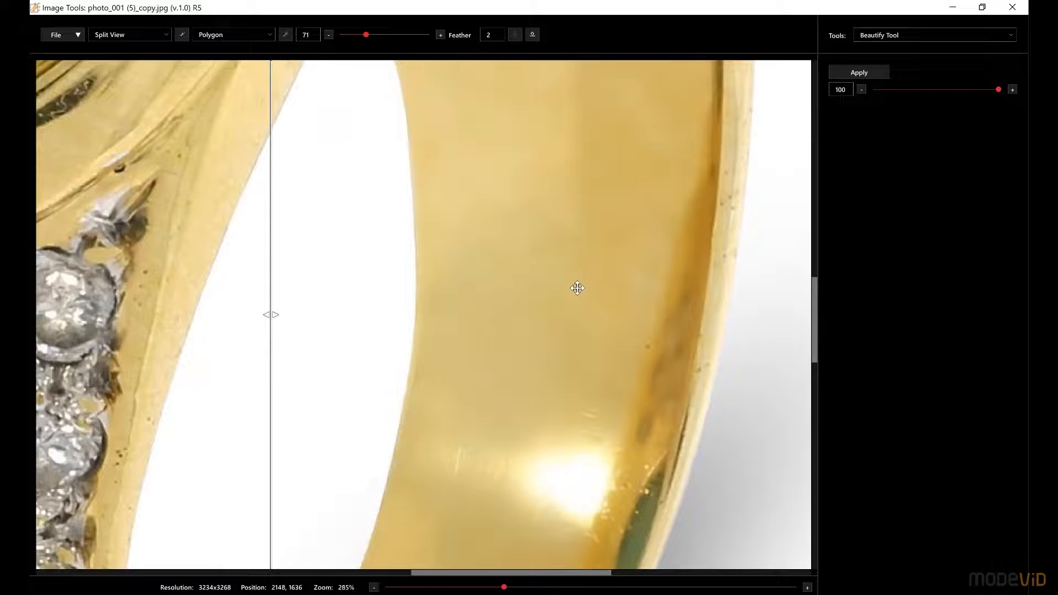
drag(271, 255, 463, 265)
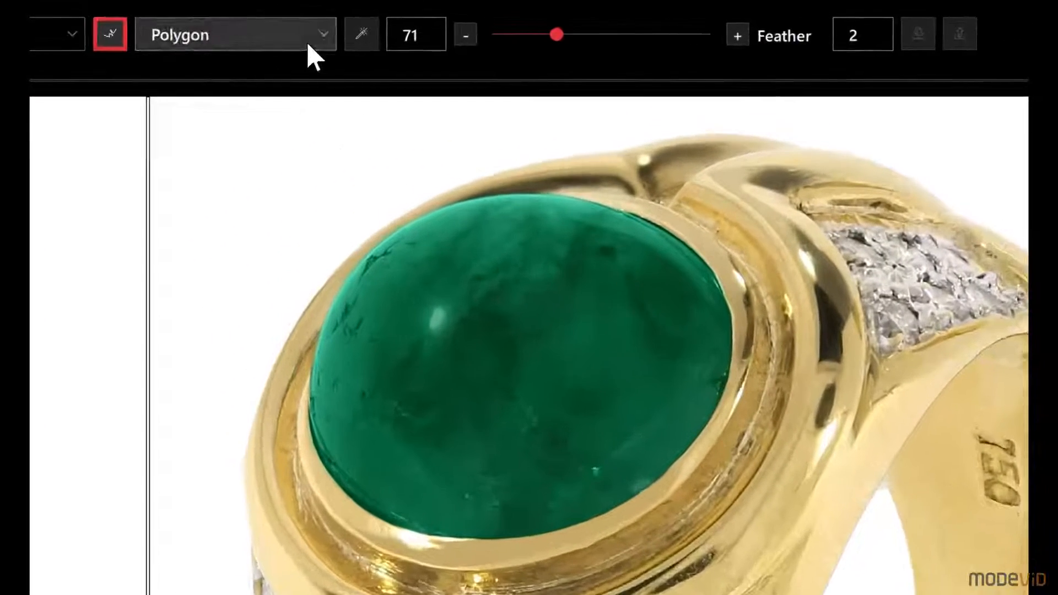
Outline the ring's inner band with a polygon selection and apply the Beautify Tool at 50, comparing it in split view
click(279, 35)
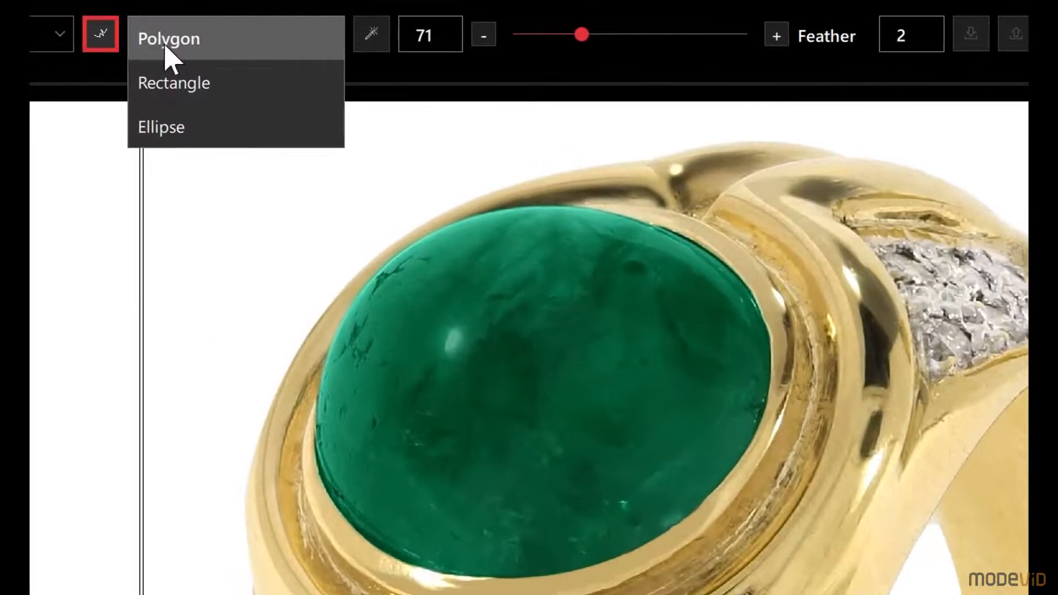
click(194, 39)
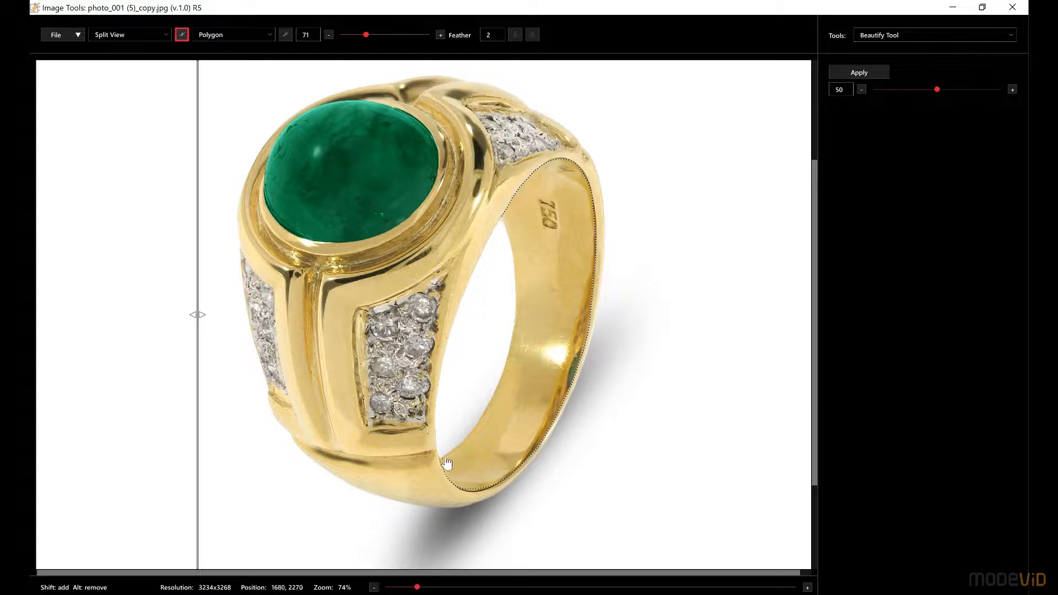
mouse_move(490, 405)
mouse_down()
mouse_move(513, 329)
mouse_move(513, 250)
mouse_up()
click(858, 74)
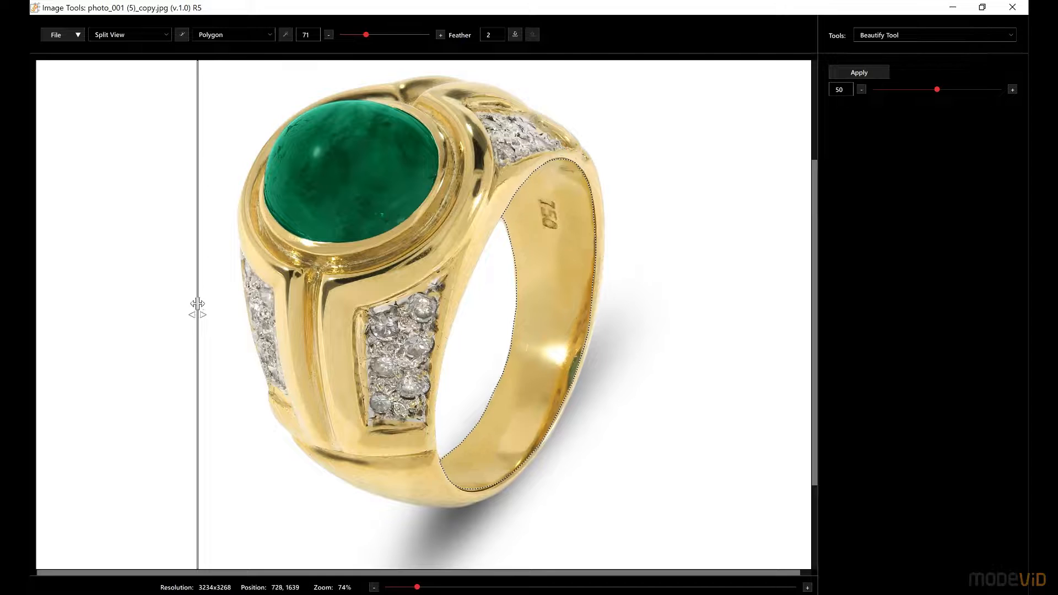
drag(198, 304, 458, 333)
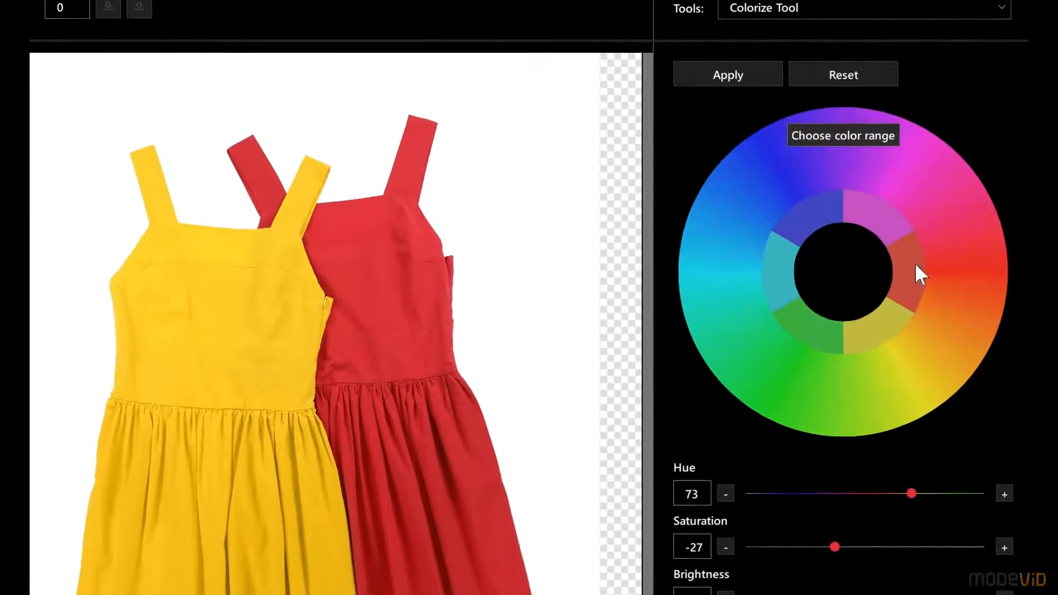
Go through the Colorize Tool's color ranges for the dress photo and choose the yellow range
click(940, 217)
click(900, 286)
click(794, 228)
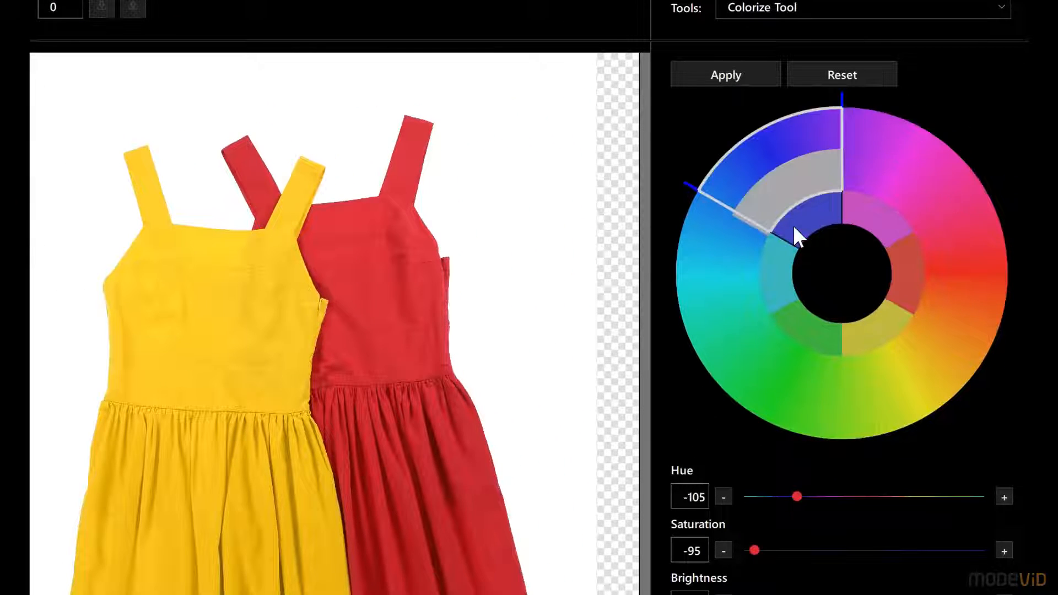
click(787, 271)
click(813, 328)
click(867, 326)
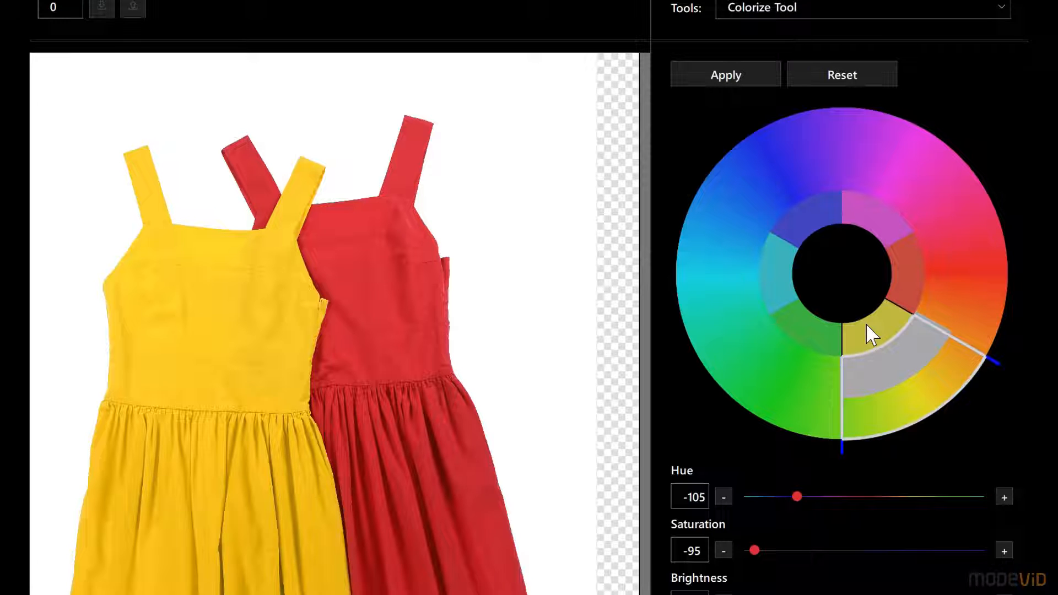
click(865, 323)
Try a saturation of 7 and a lower brightness for the yellow color range
scroll(871, 422, down, 2)
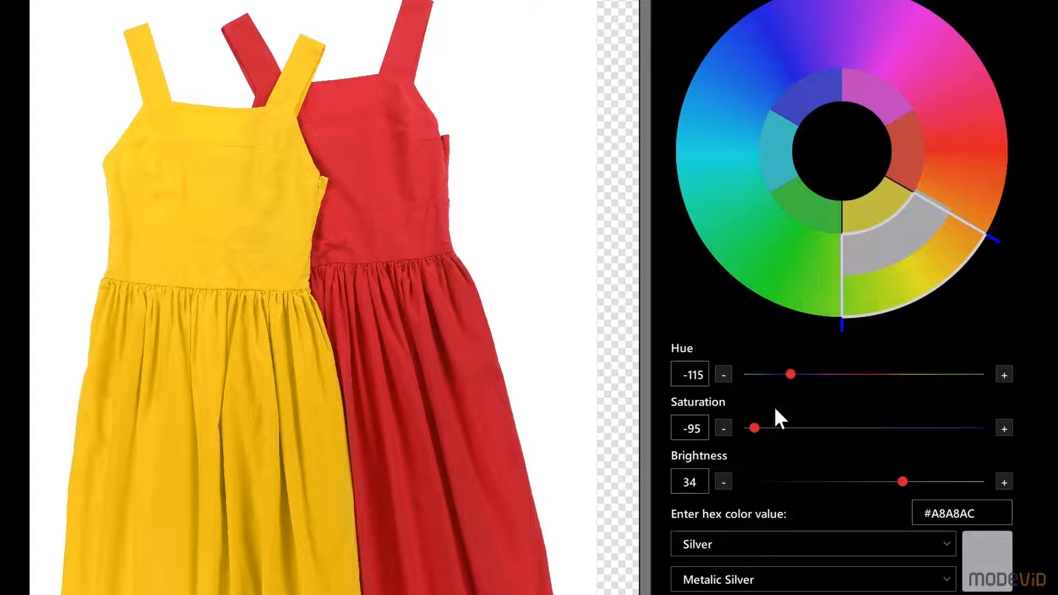
drag(789, 429, 873, 438)
drag(903, 482, 882, 483)
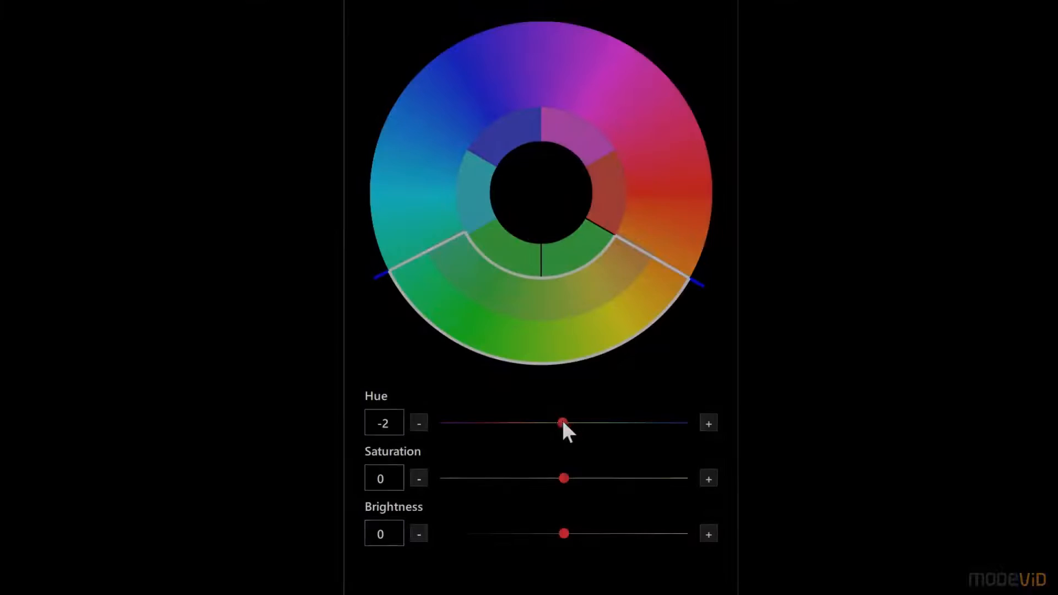
Try out different hue, saturation and brightness adjustments on the color wheel
mouse_move(561, 419)
mouse_down()
mouse_move(489, 415)
mouse_move(639, 424)
mouse_move(556, 426)
mouse_up()
drag(505, 421, 563, 432)
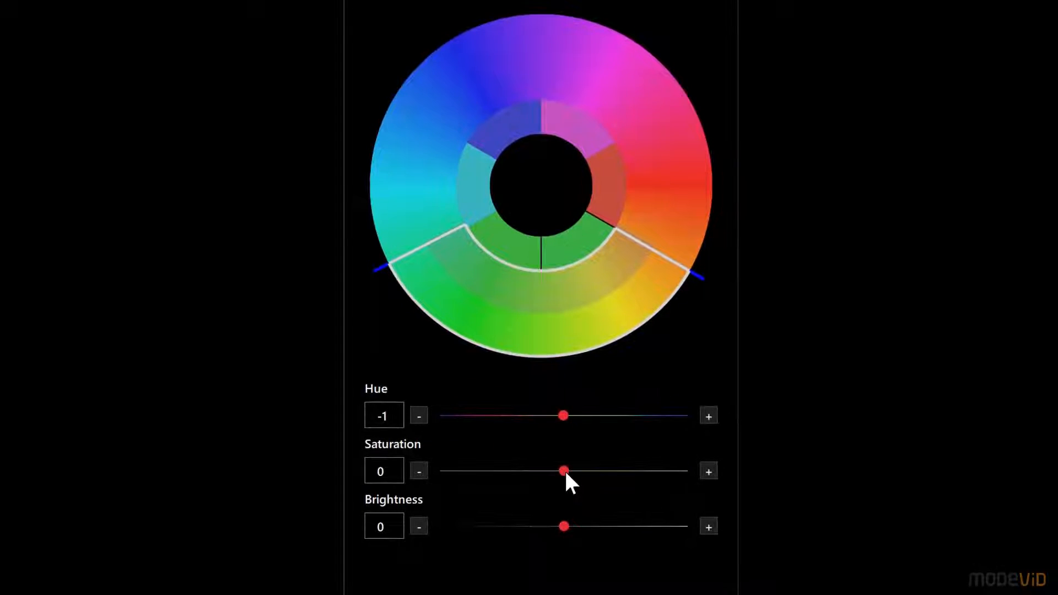
mouse_move(565, 474)
mouse_down()
mouse_move(470, 471)
mouse_move(673, 472)
mouse_move(571, 473)
mouse_up()
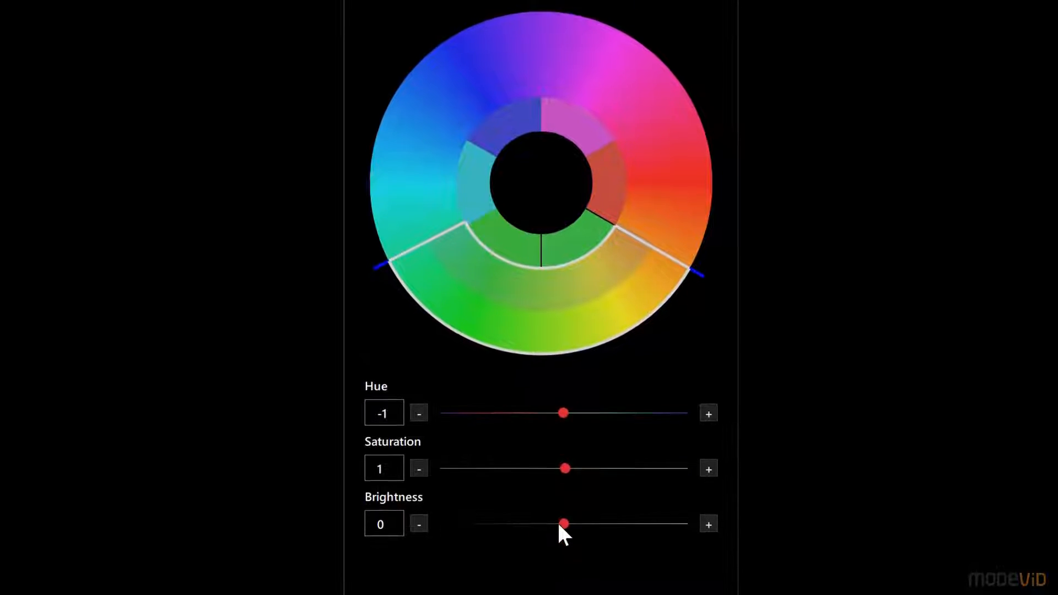
drag(565, 527, 597, 505)
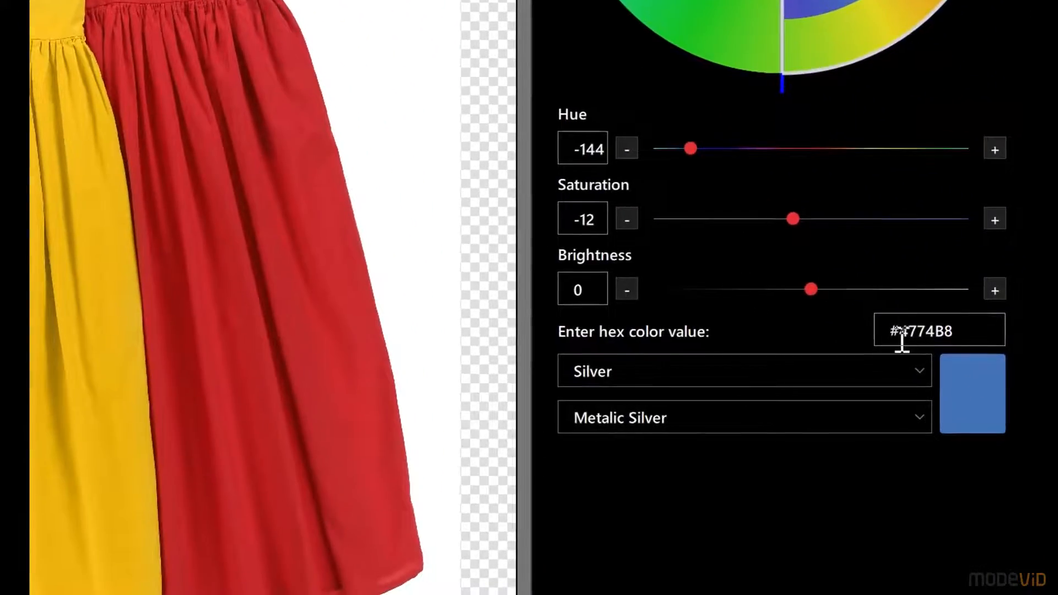
Accept the blue #4774B8 in the color picker and apply it to the yellow dress
click(973, 381)
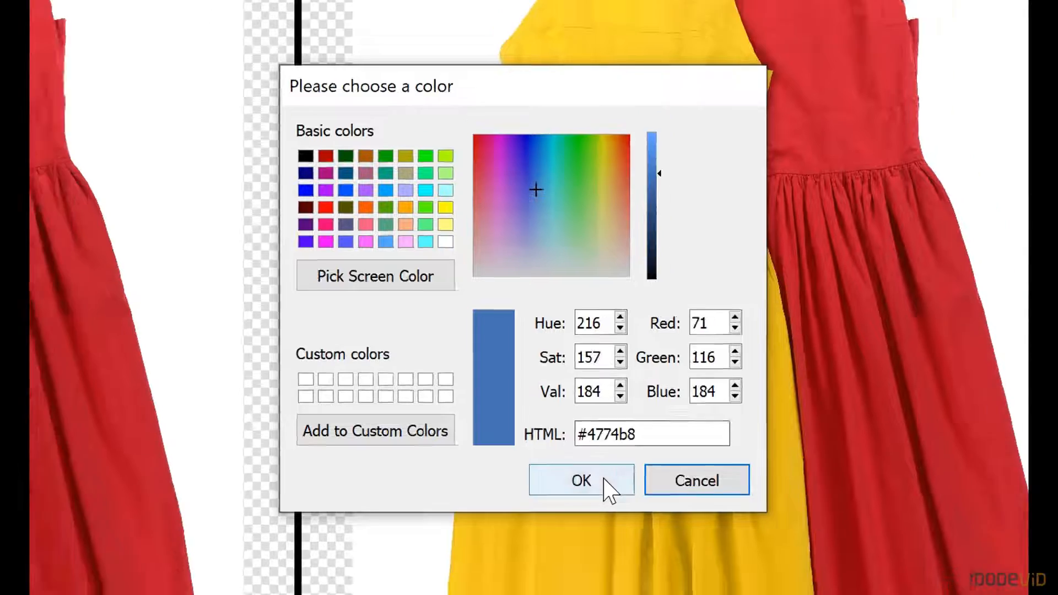
click(601, 497)
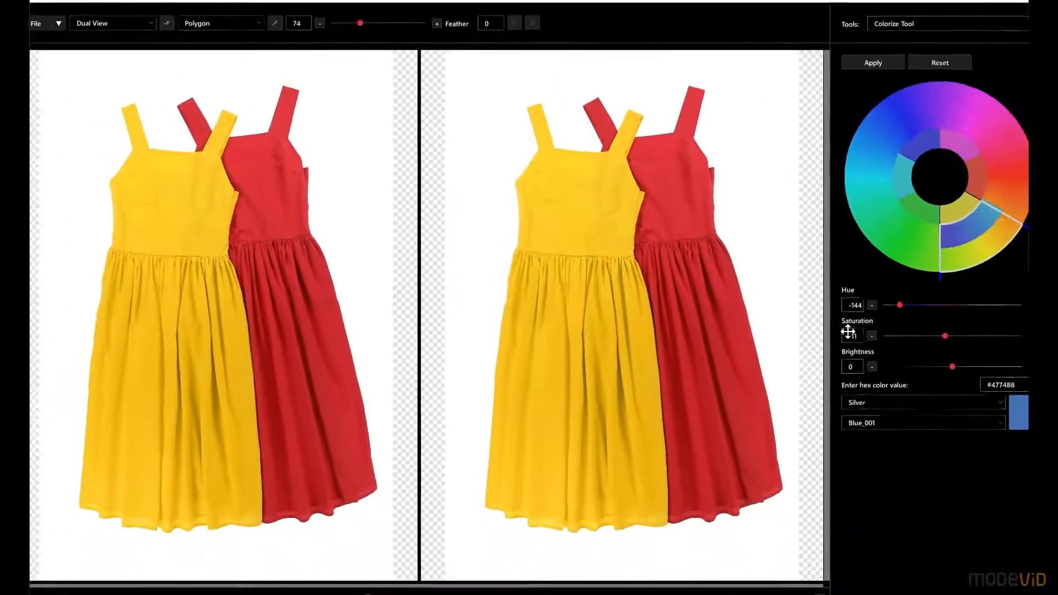
click(860, 72)
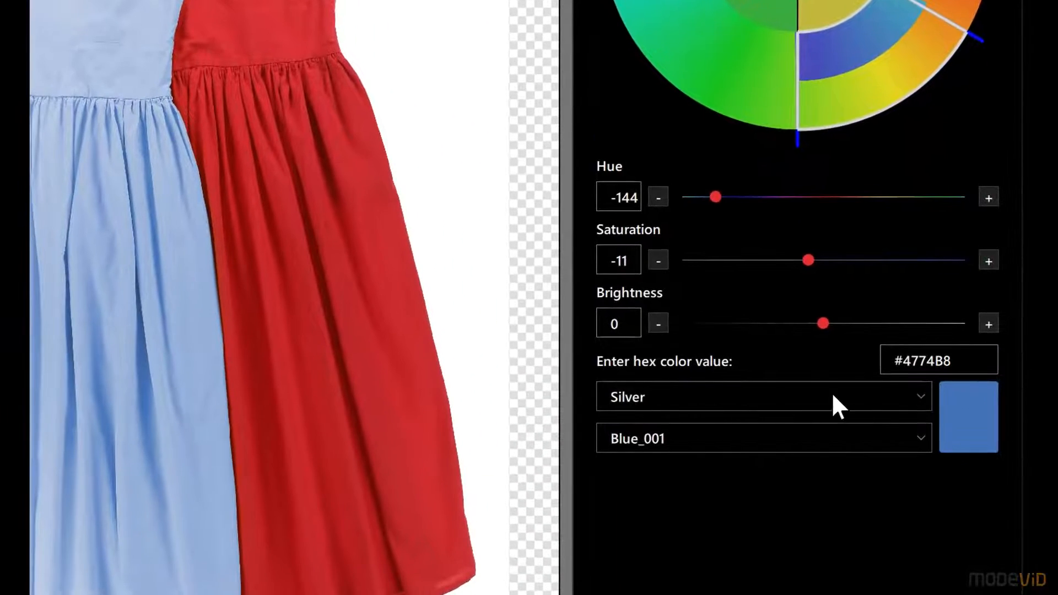
Create a new color group named "my color group"
click(833, 395)
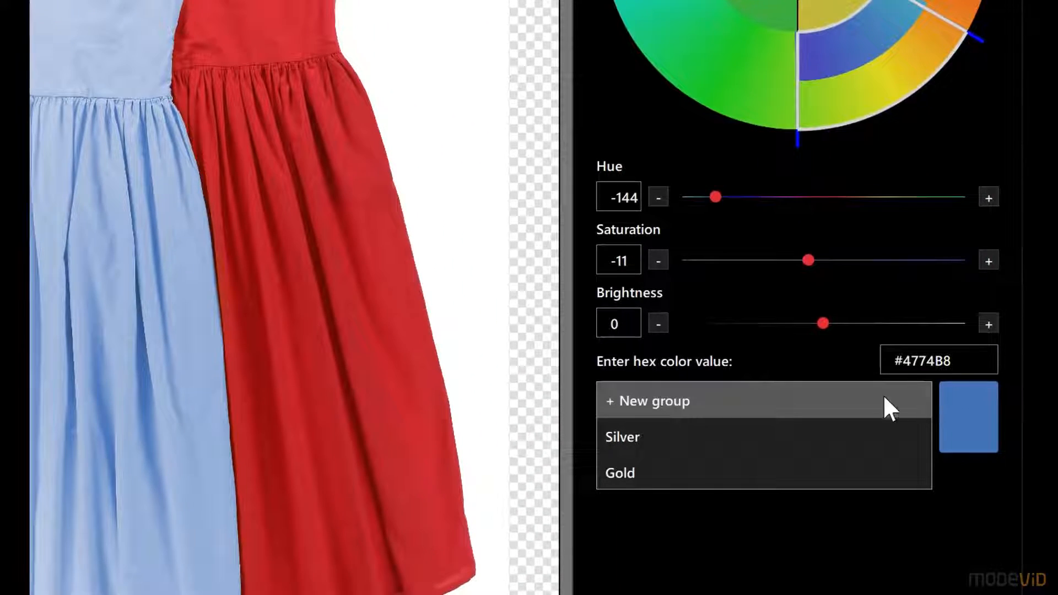
click(885, 400)
text(m)
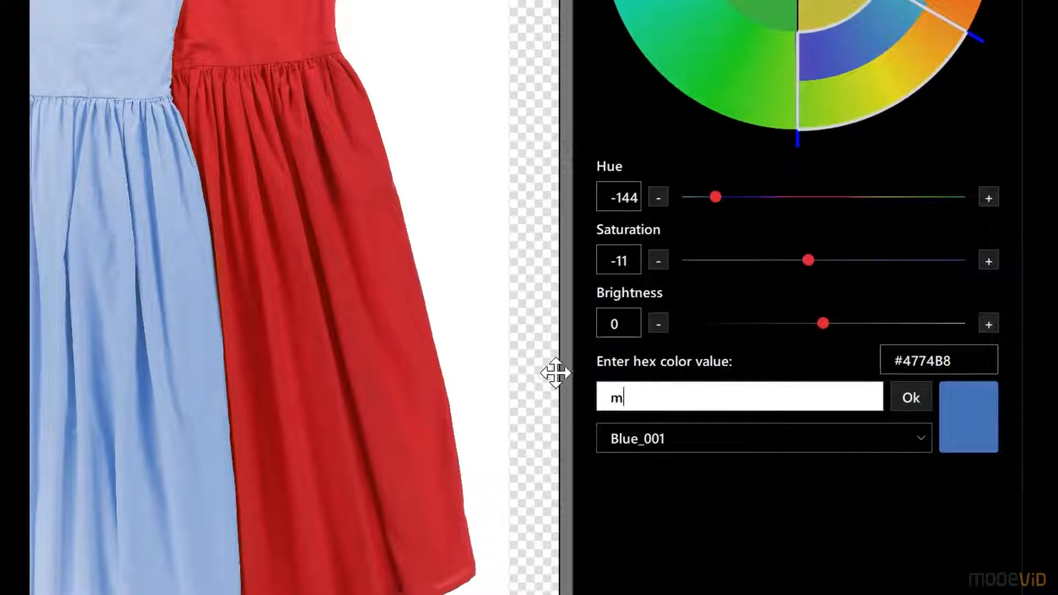
text(y color group)
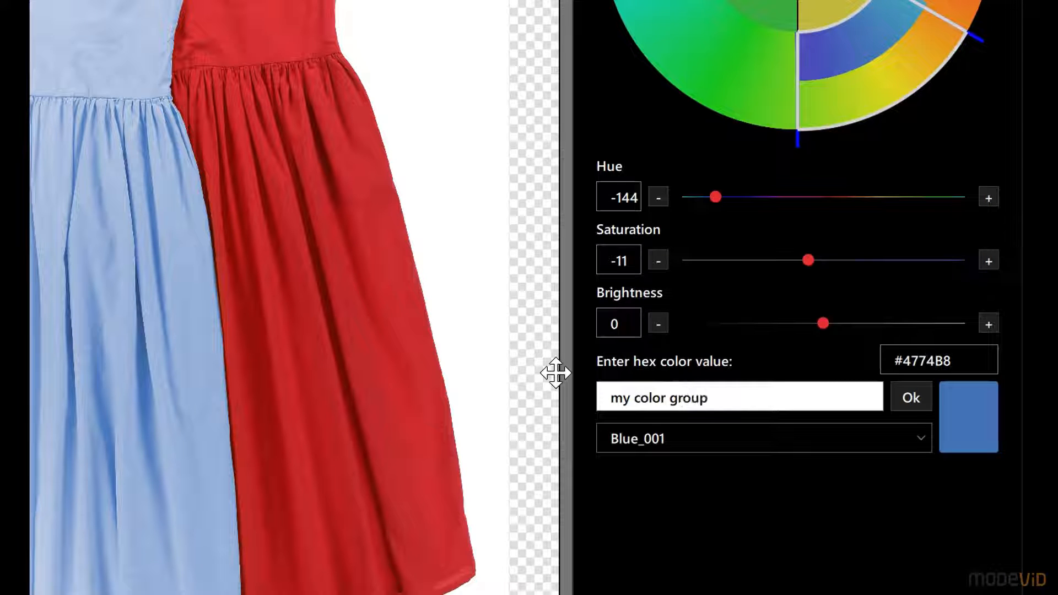
click(908, 397)
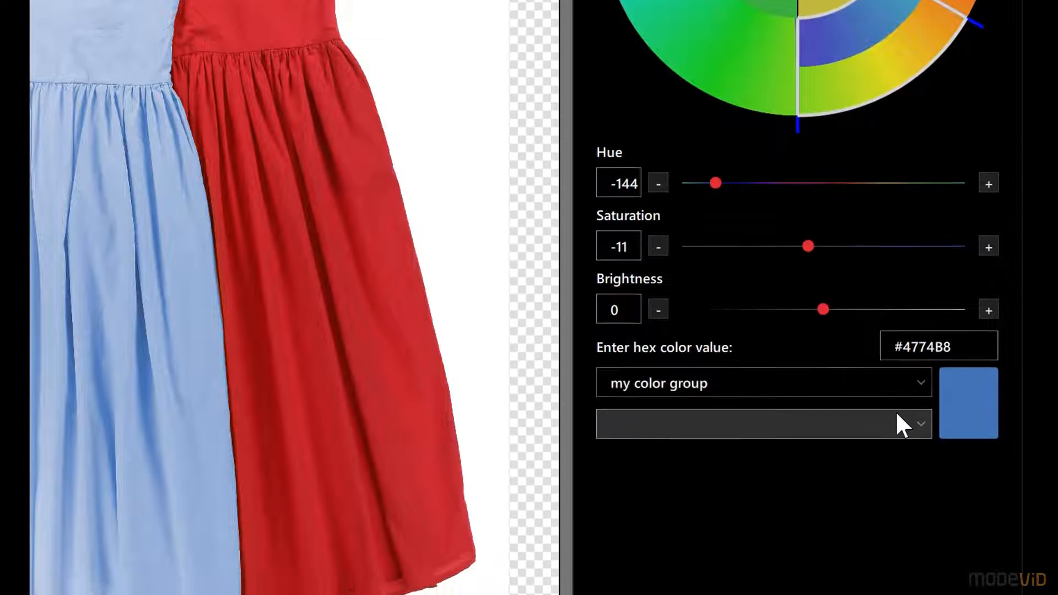
Save the color #4774B8 as blue_01 in "my color group"
click(768, 411)
text(blue)
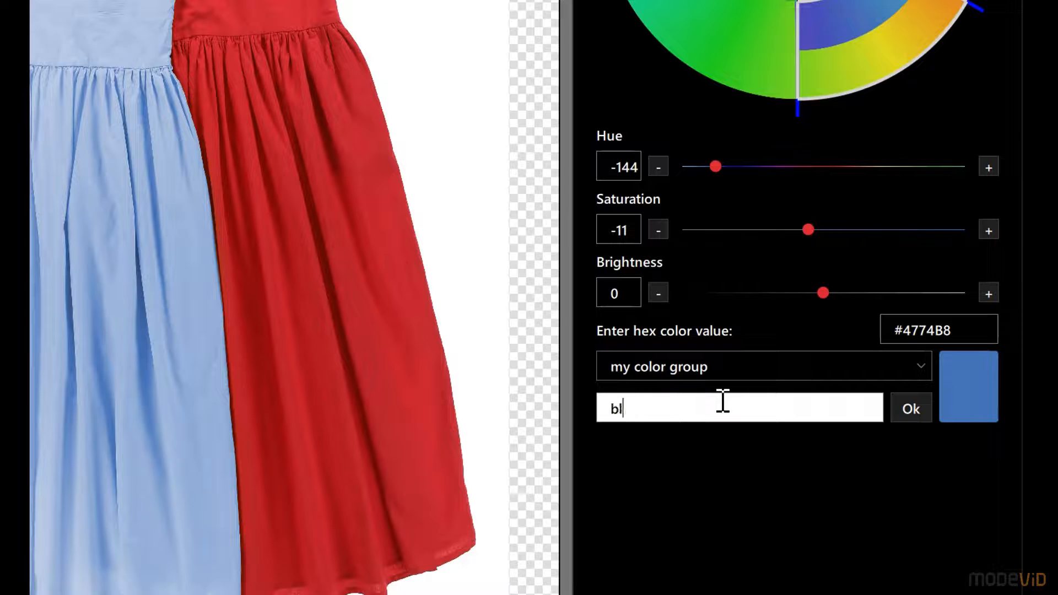
text(_01)
click(910, 409)
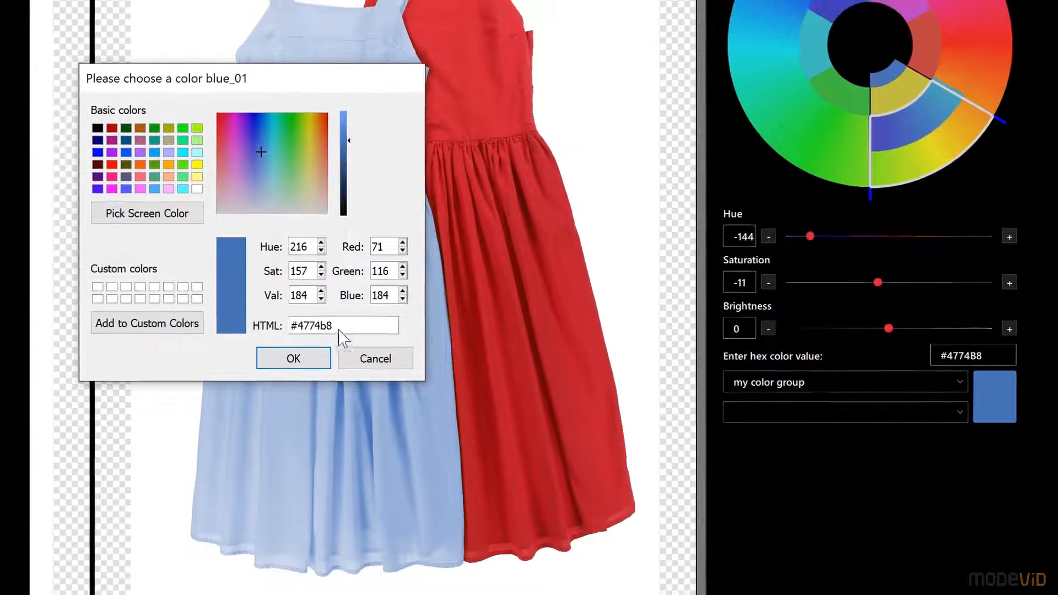
click(303, 361)
click(822, 421)
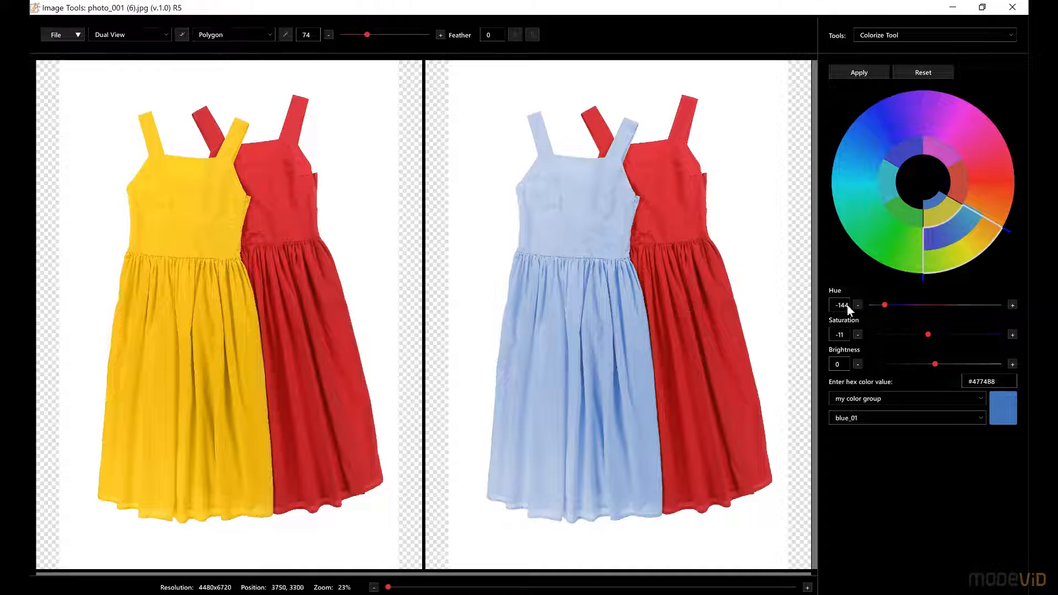
Recolor the dress purple with a hue of -103 and save a copy as dress_purple_01
drag(882, 304, 899, 304)
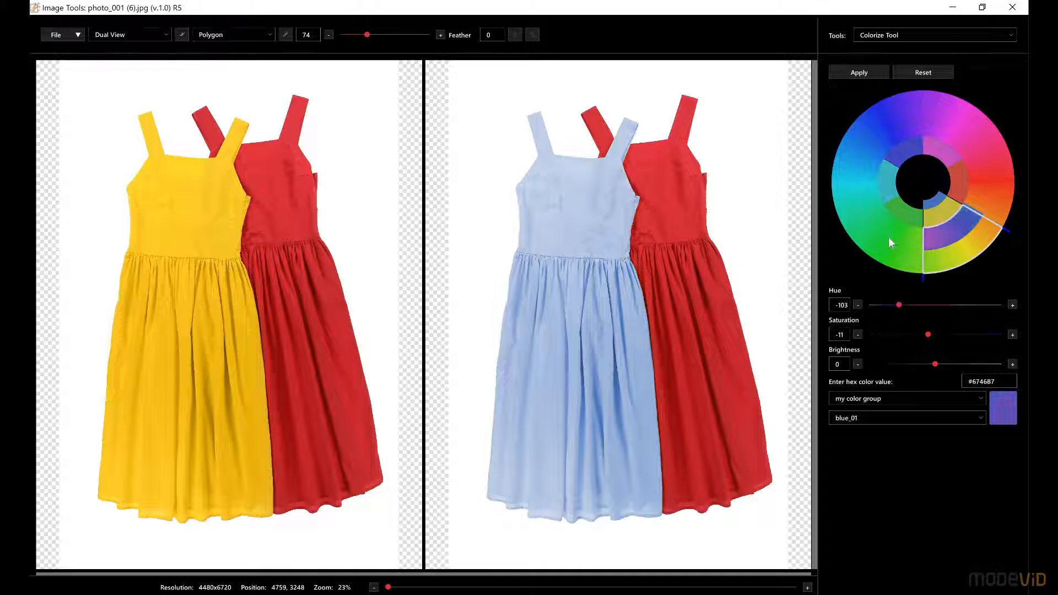
click(867, 73)
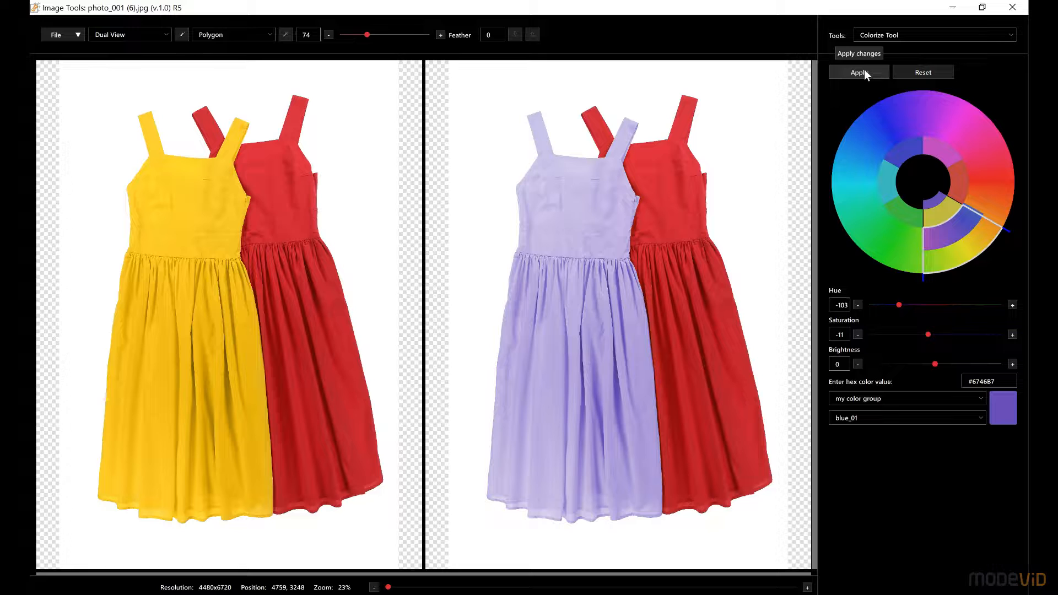
click(79, 34)
click(74, 88)
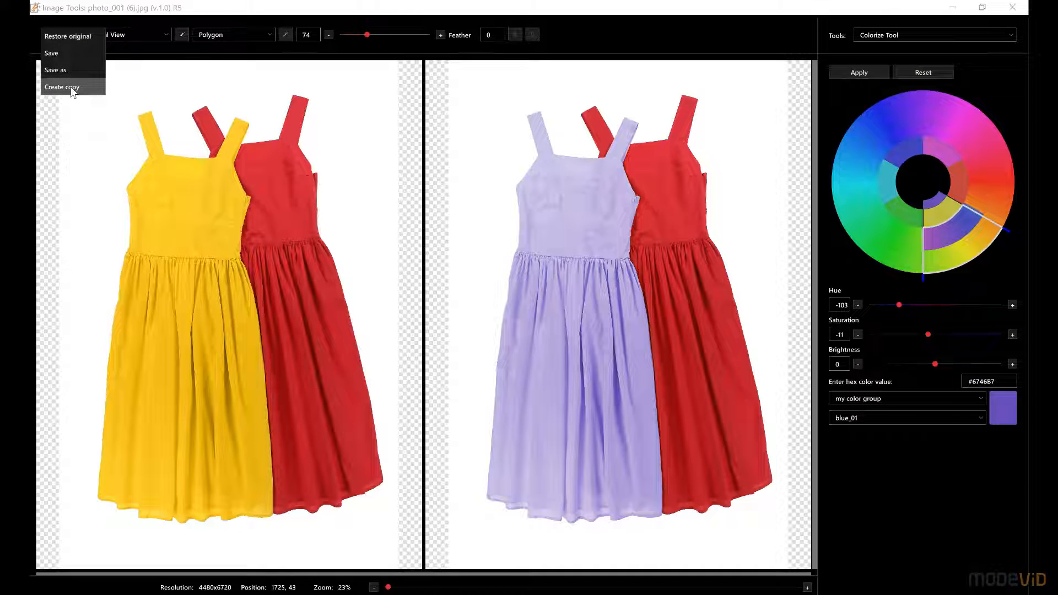
click(179, 304)
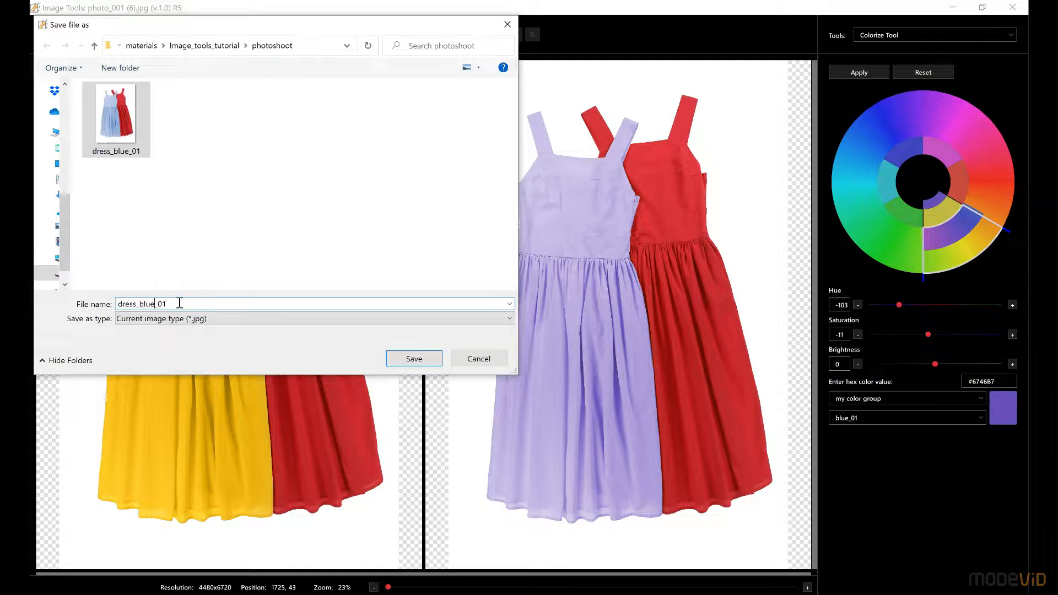
text(purple)
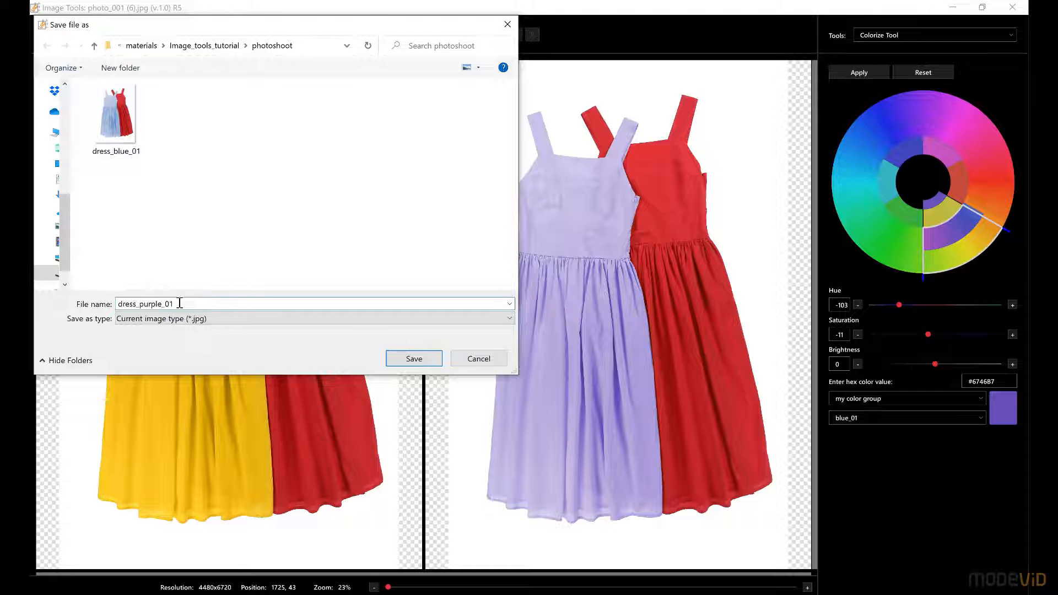
click(414, 358)
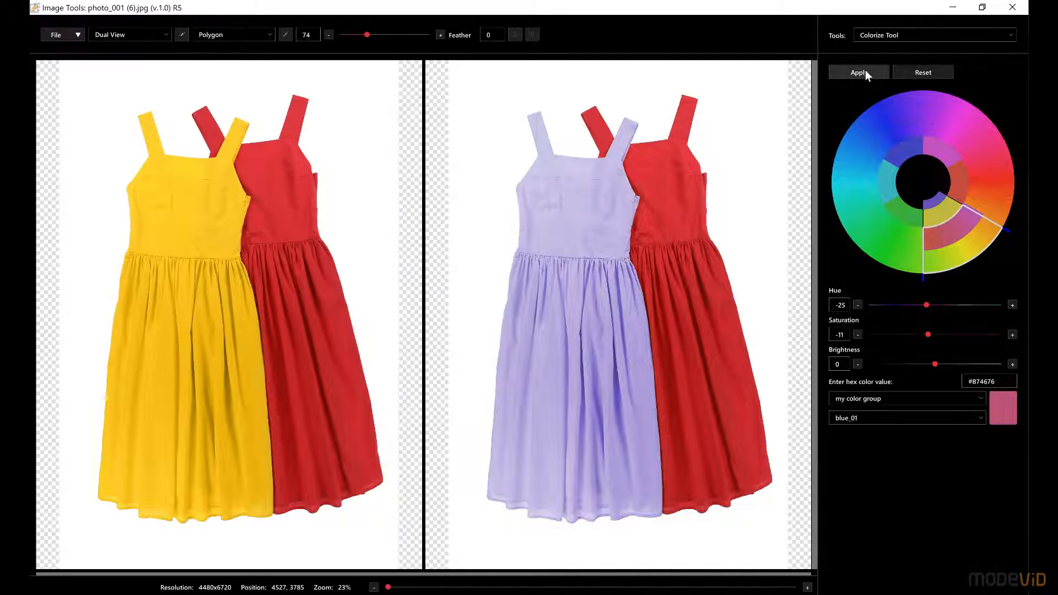
Save a copy of the pink dress version with hue -25 as dress_pink_01
click(56, 34)
click(59, 87)
double_click(175, 302)
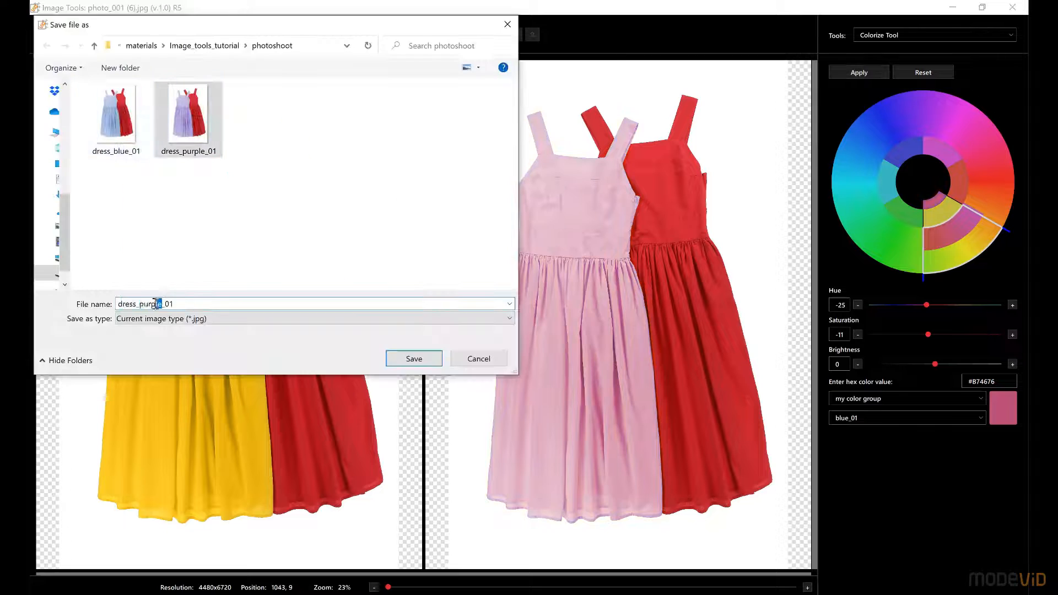
text(pink_01)
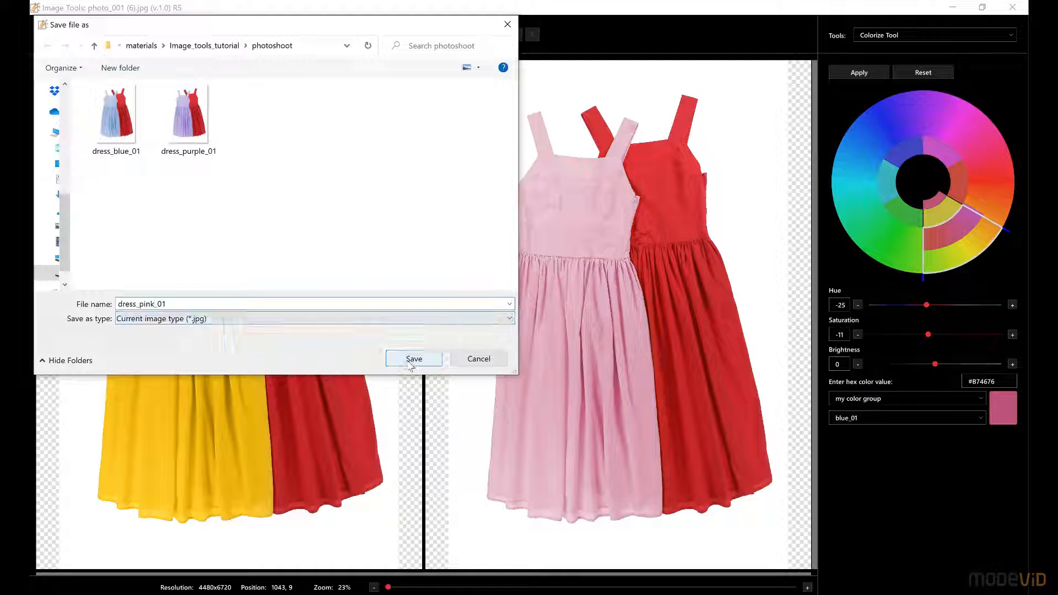
click(408, 358)
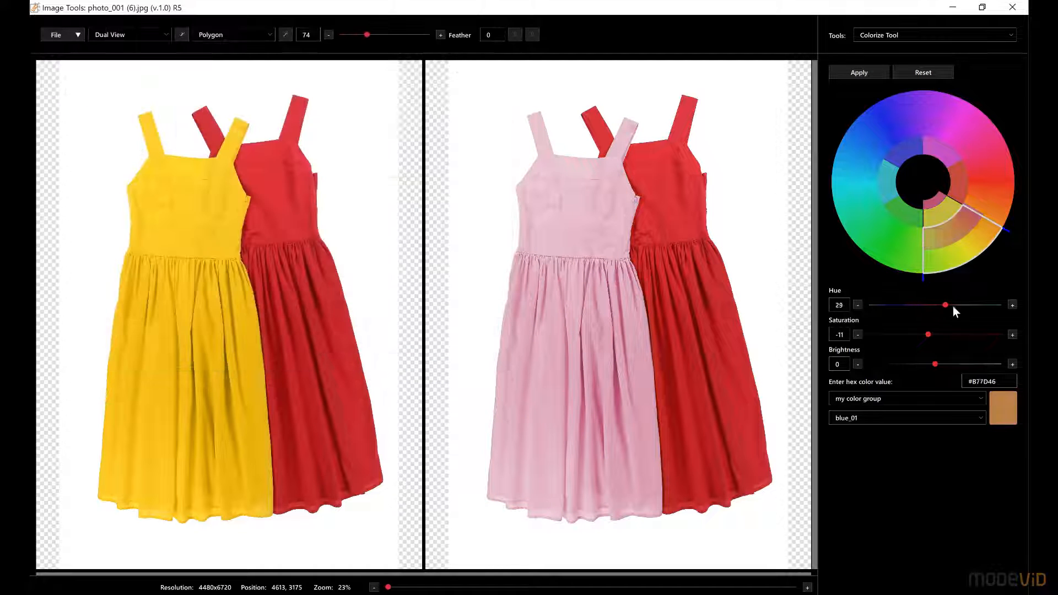
Recolor the dress light green and save a copy with the color in the file name changed to green
drag(953, 306, 964, 306)
click(854, 69)
click(61, 35)
click(76, 88)
click(261, 121)
click(182, 303)
double_click(152, 304)
text(green)
click(414, 358)
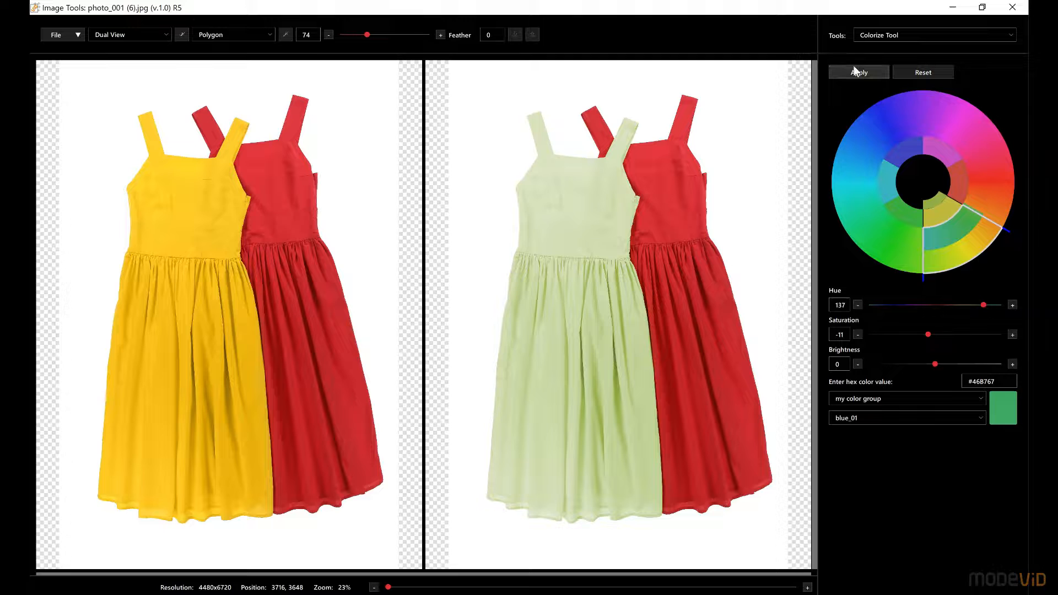
Apply a hue of 137 to the dress and name the copy's color mint_green
click(855, 71)
click(55, 34)
click(59, 87)
click(333, 115)
double_click(151, 304)
text(mint_green)
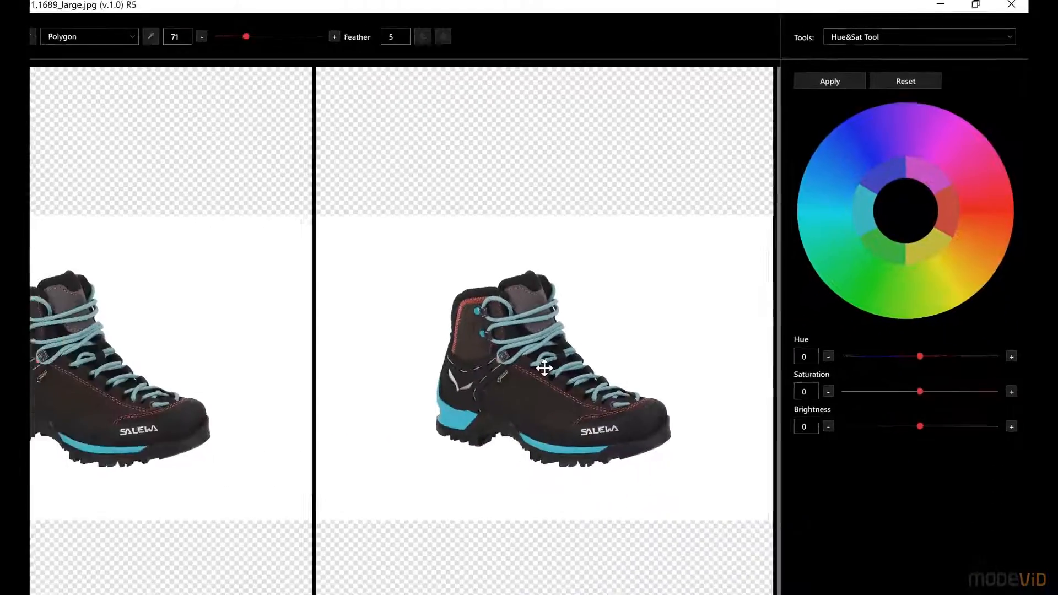
Shift the hue of the boot photo's cyan color range to -78 with the Hue&Sat Tool and apply it
scroll(610, 321, up, 5)
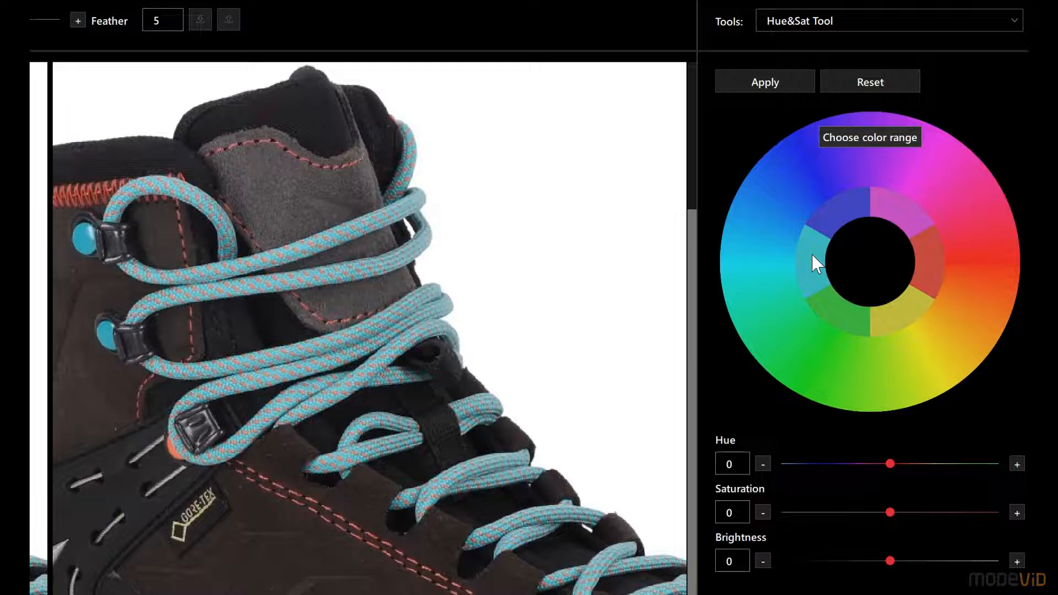
click(813, 255)
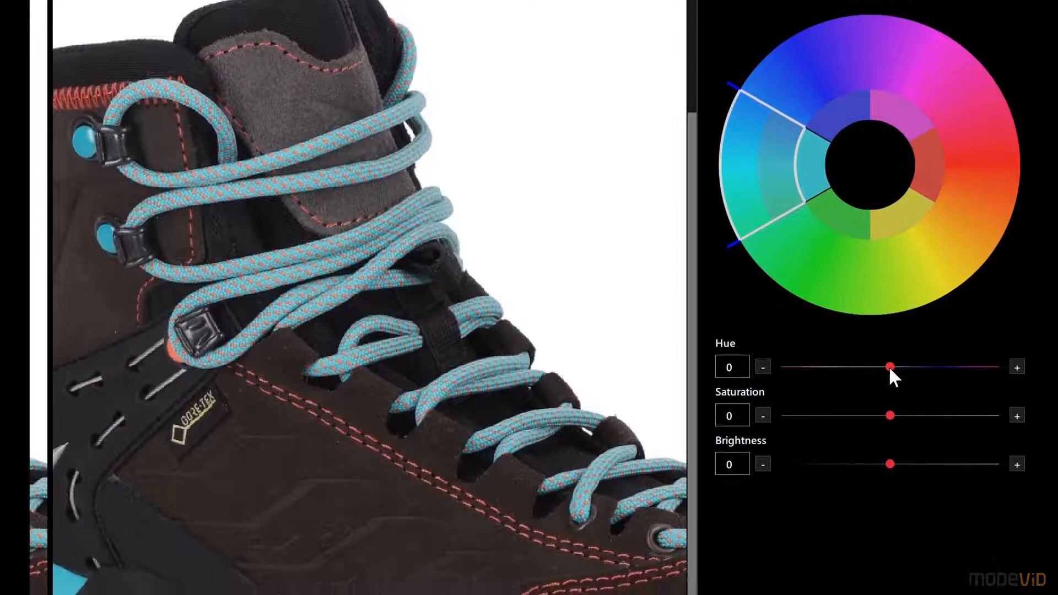
drag(882, 368, 843, 367)
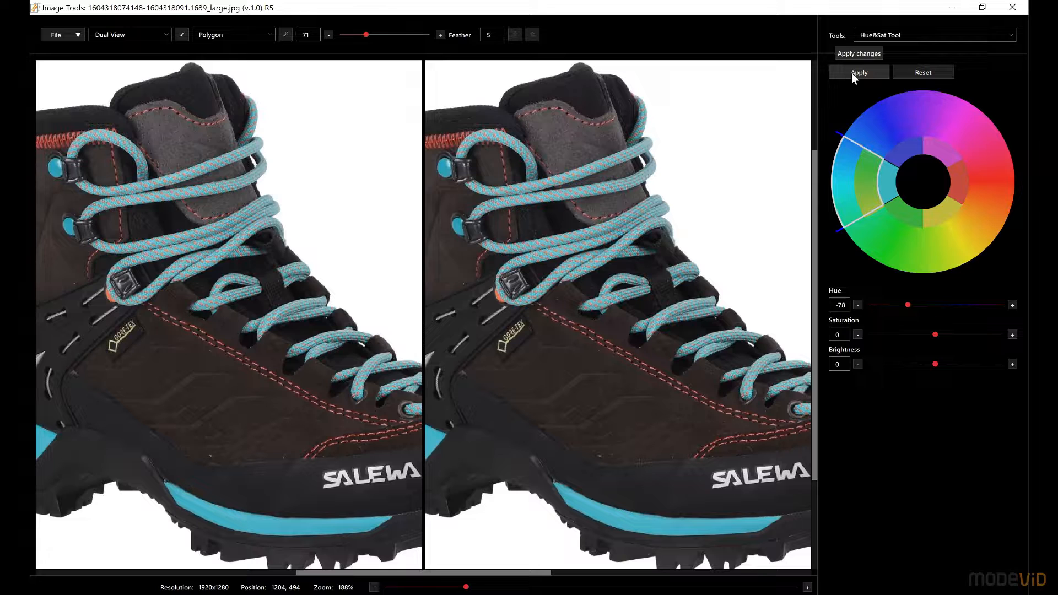
click(838, 61)
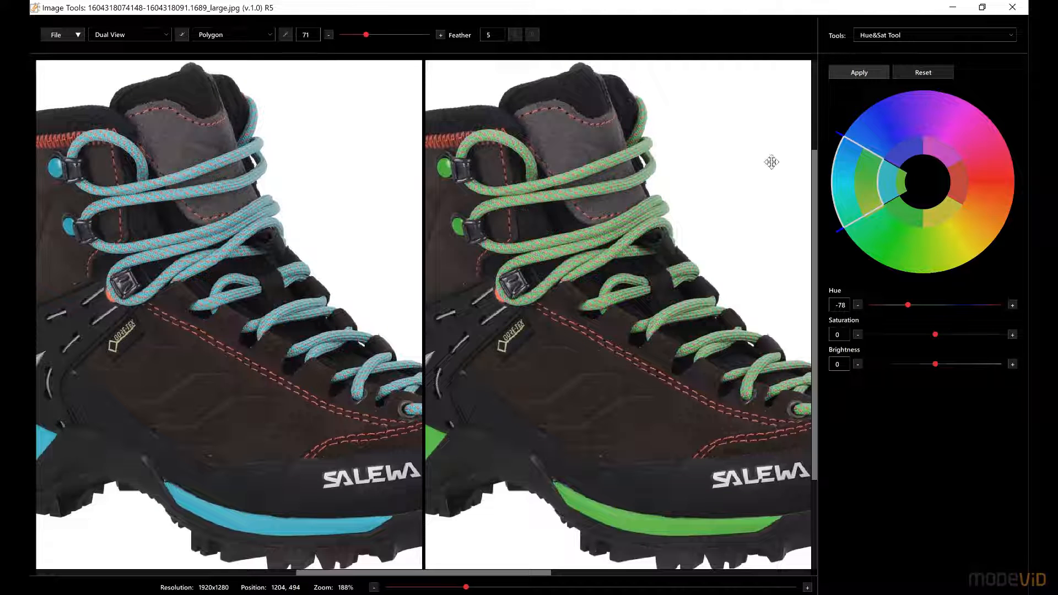
drag(671, 352, 638, 330)
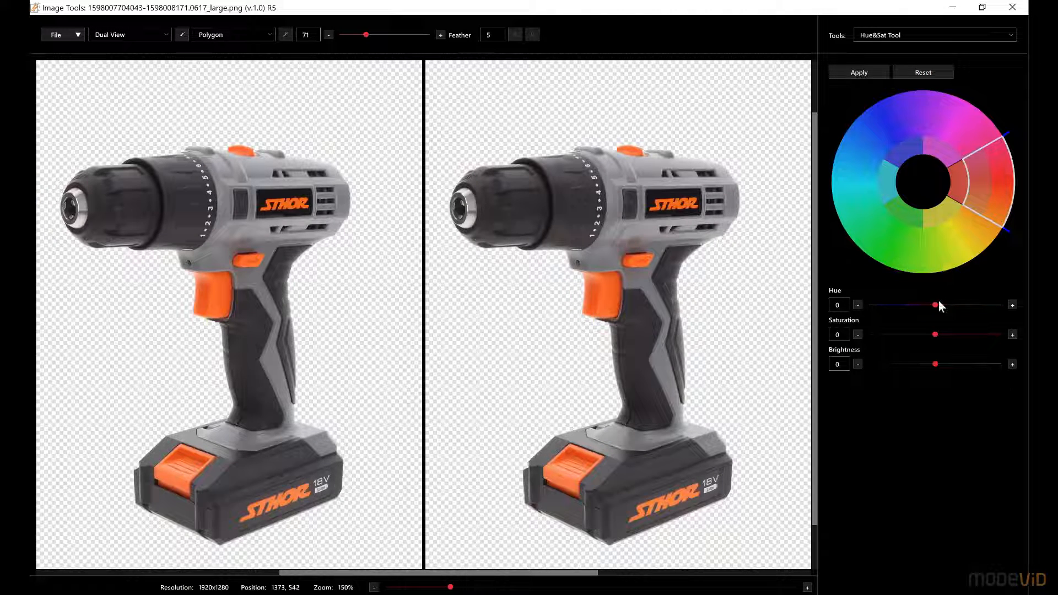
Recolor the drill's orange parts by shifting the red color range to hue 92 and saturation -38, applying it and inspecting the result closely
drag(936, 304, 968, 303)
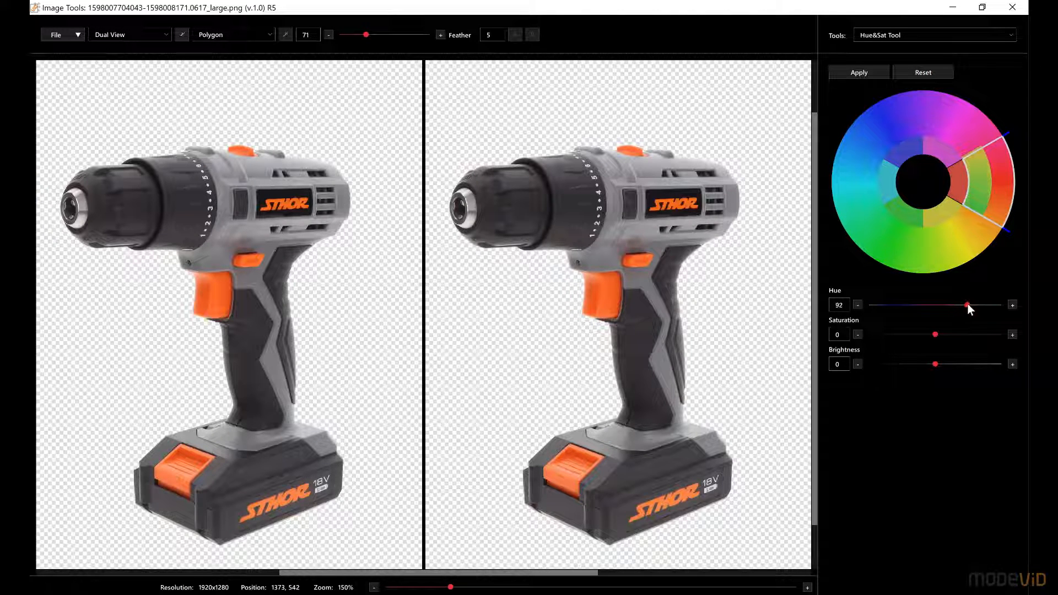
click(842, 72)
drag(936, 335, 912, 335)
click(845, 69)
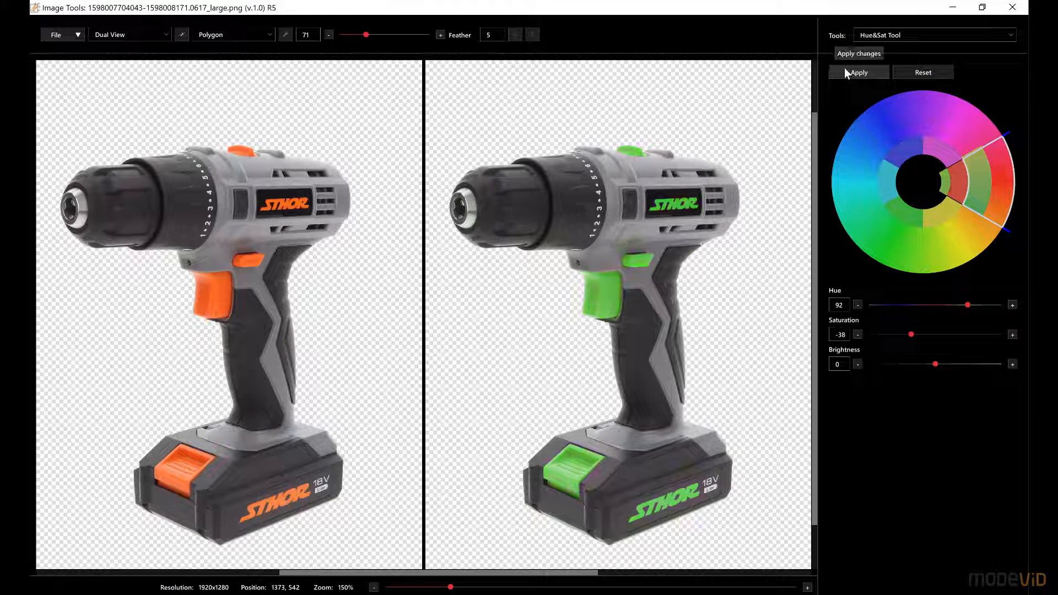
scroll(651, 340, up, 1)
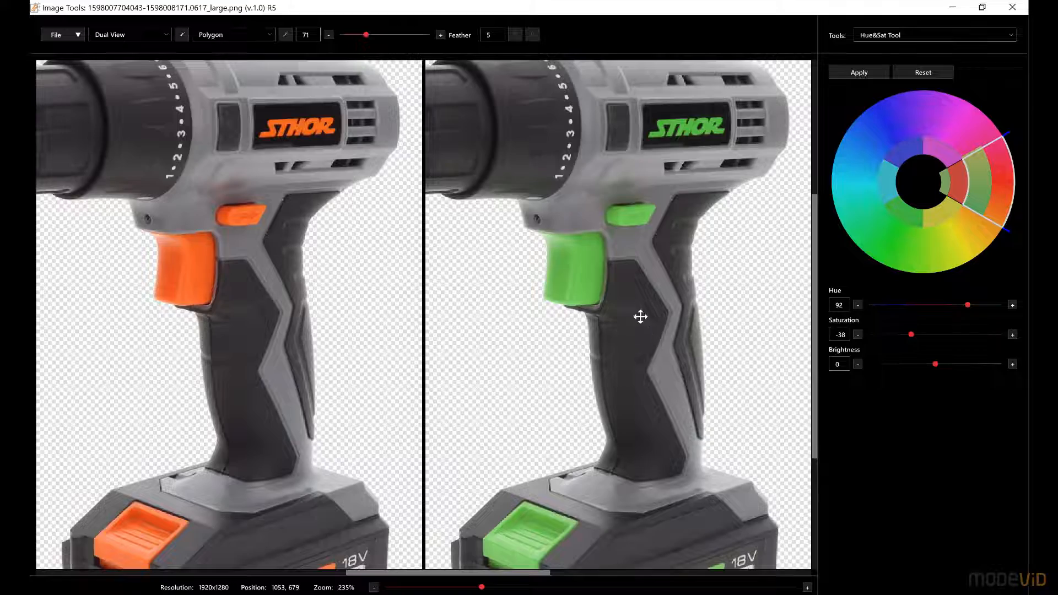
scroll(640, 314, up, 1)
drag(670, 362, 689, 262)
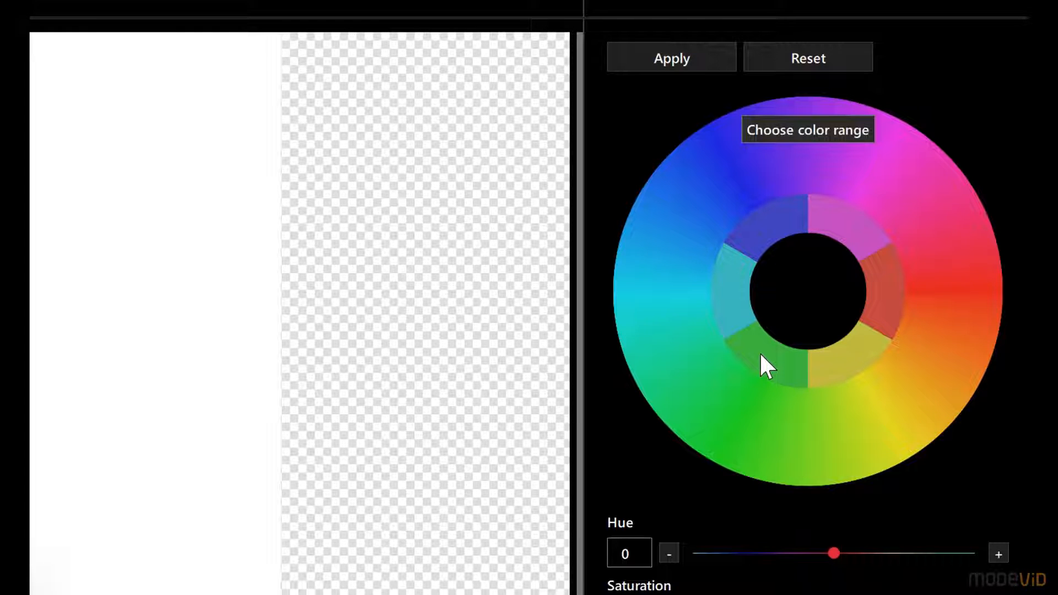
Shift the hue of the ring photo's green color range to 100, apply it, and widen the range toward cyan to cover the whole gemstone
click(761, 356)
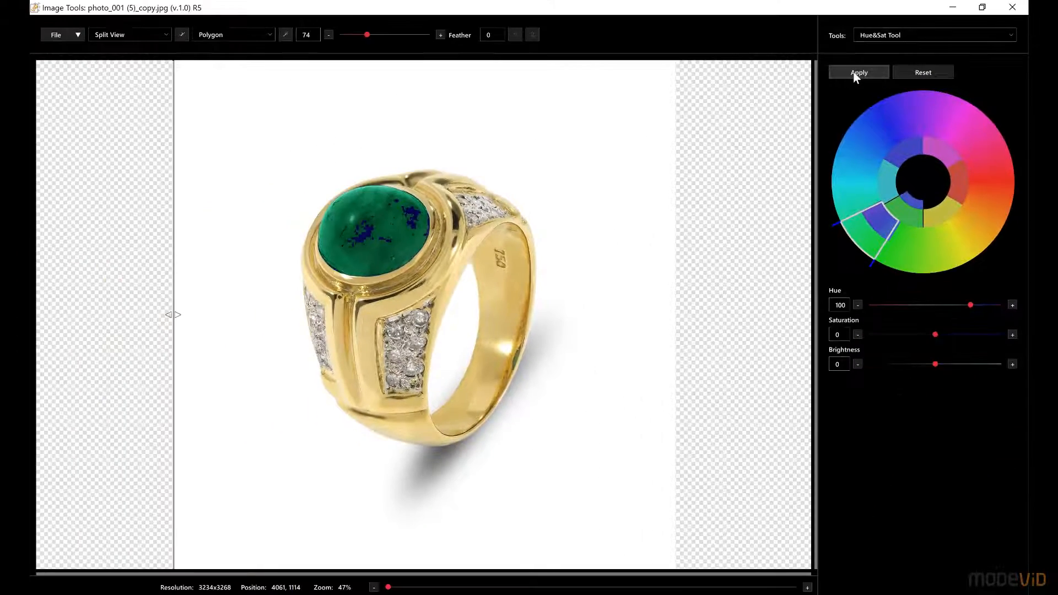
click(856, 74)
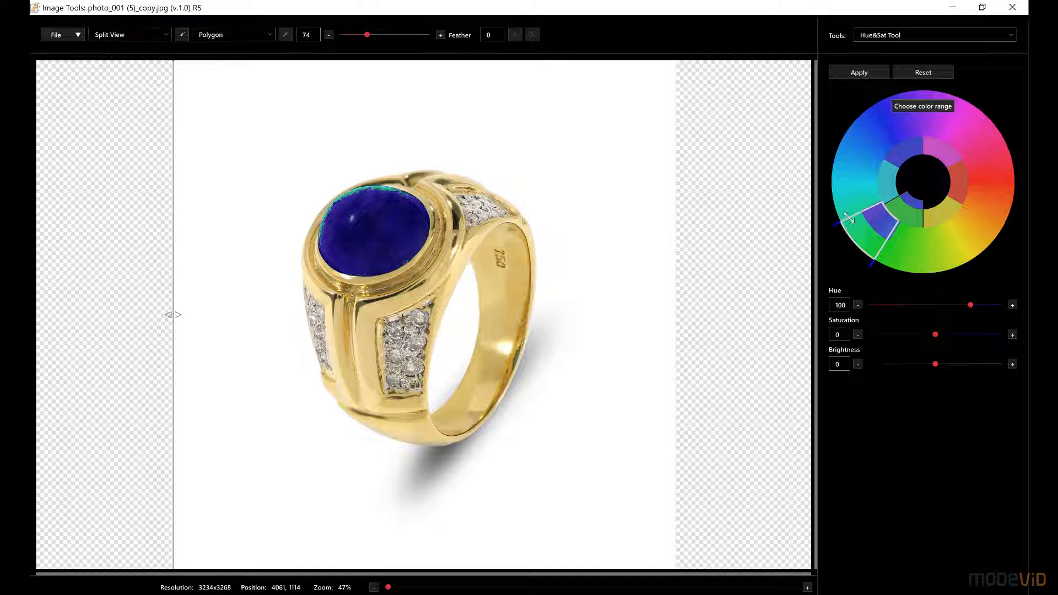
drag(849, 218, 848, 209)
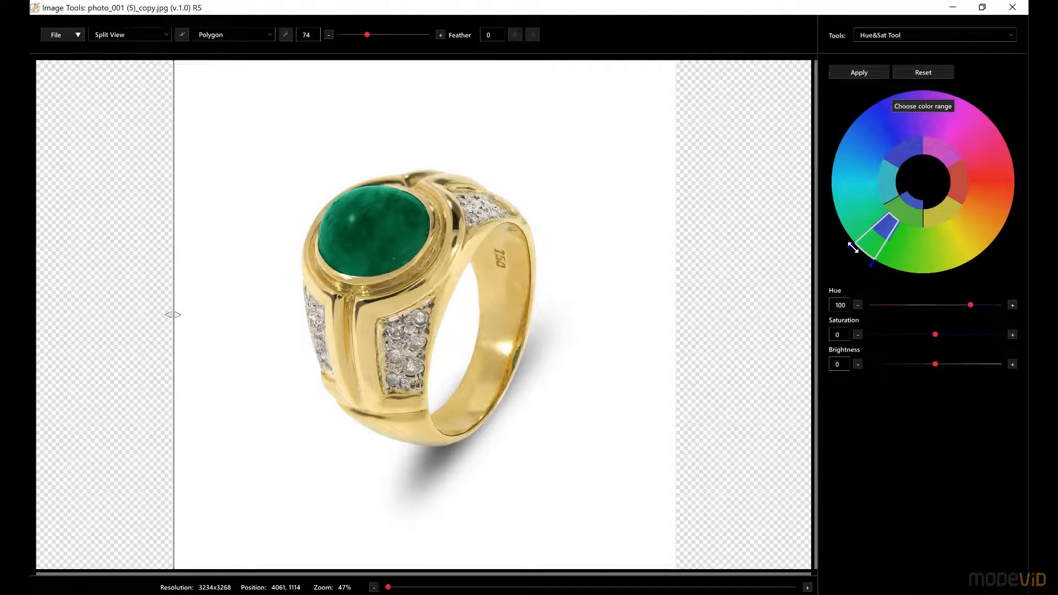
Give the green color range a gradual transition by narrowing its core and spreading its outer limits, and apply it to the gemstone
drag(854, 248, 835, 203)
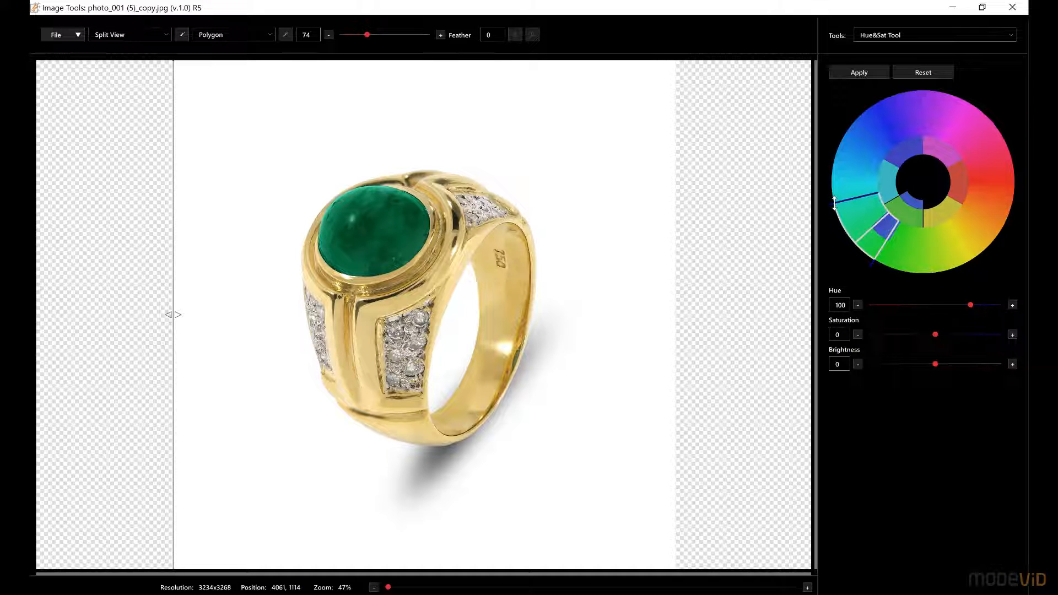
click(861, 69)
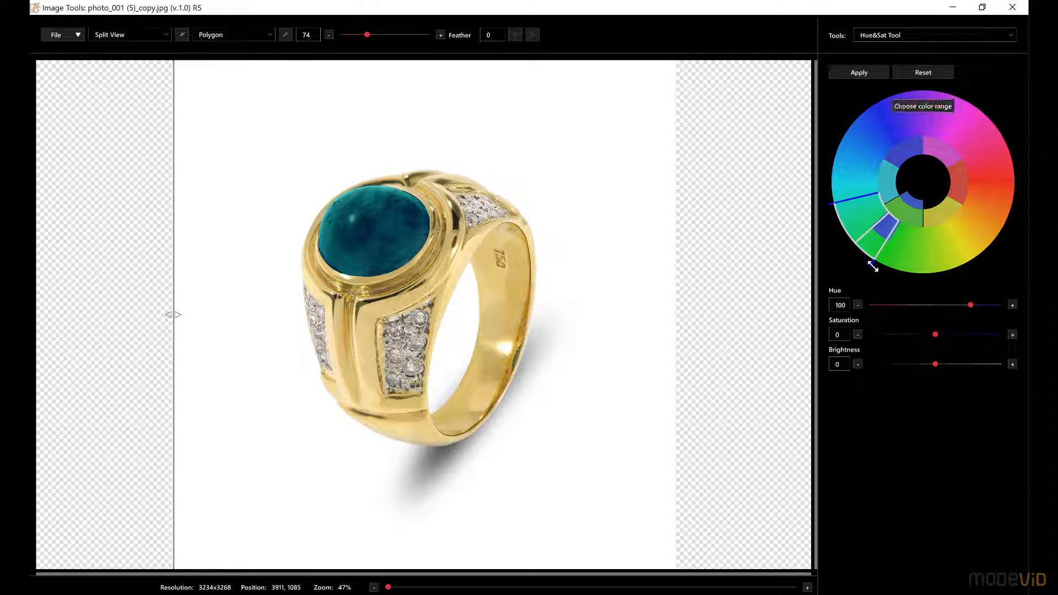
drag(880, 269, 866, 245)
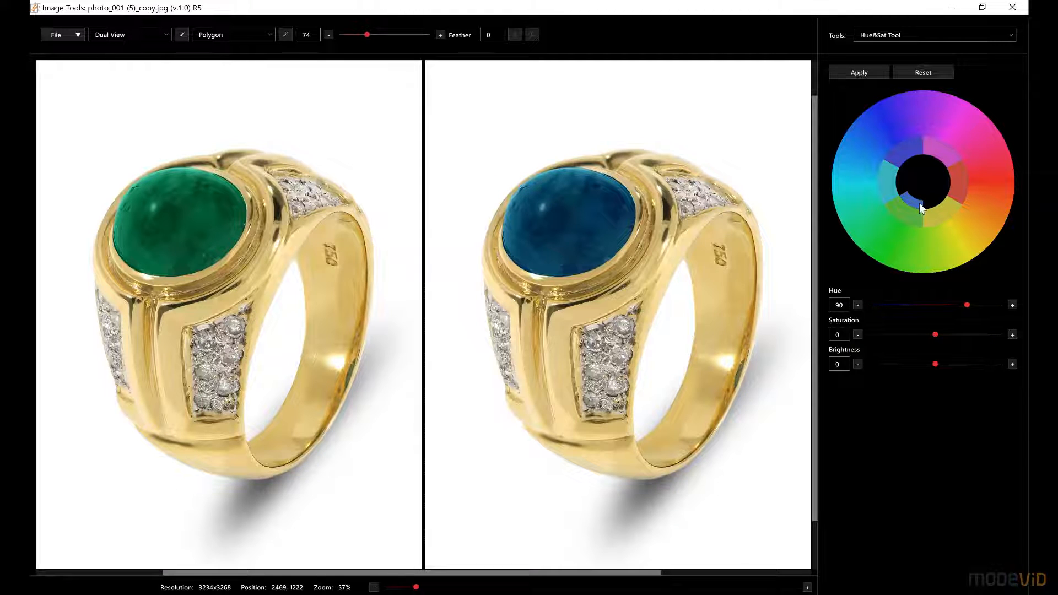
Shift the hue of the ring band's yellow color range to -31 and apply it
click(941, 212)
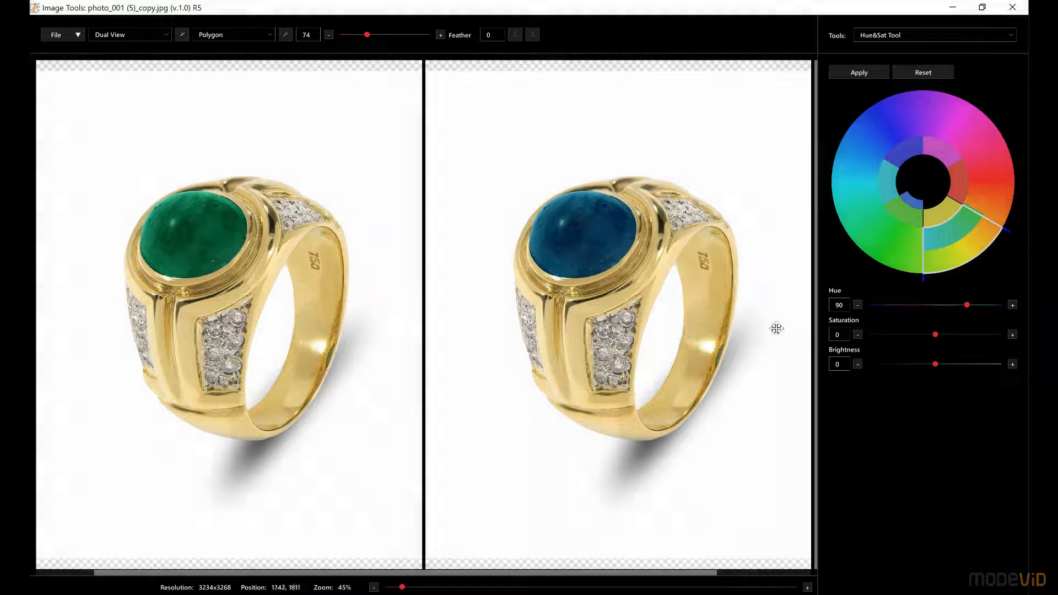
drag(967, 304, 925, 304)
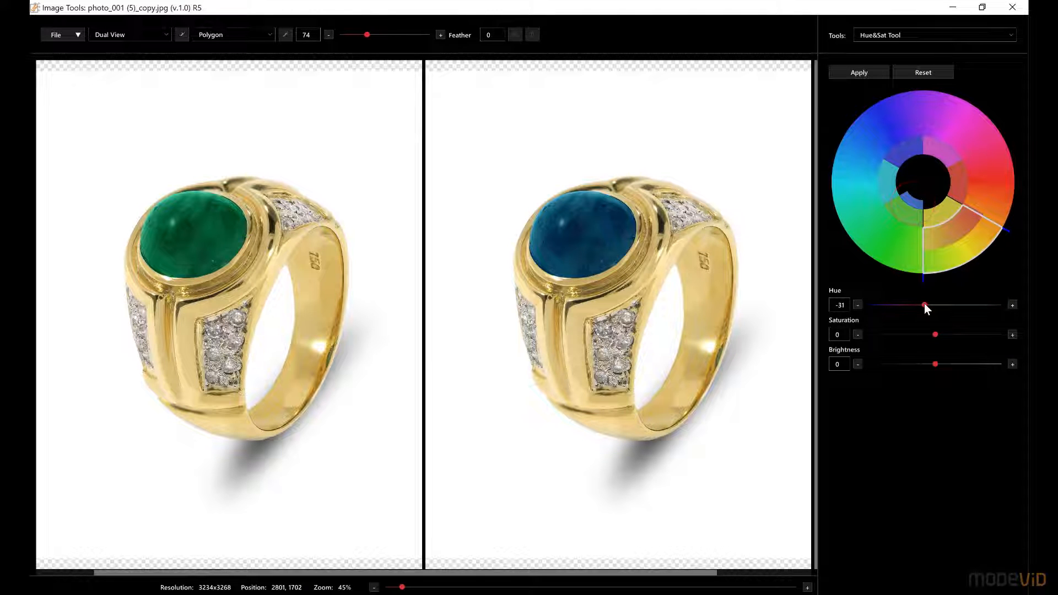
click(858, 73)
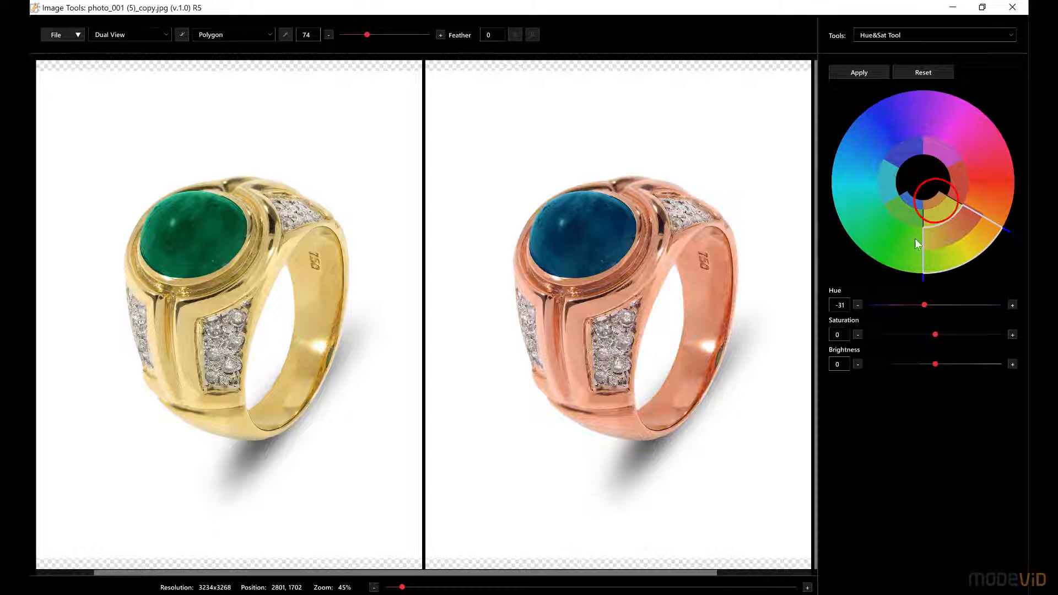
Set the ring band's yellow range hue to -15 and apply it
drag(925, 305, 930, 306)
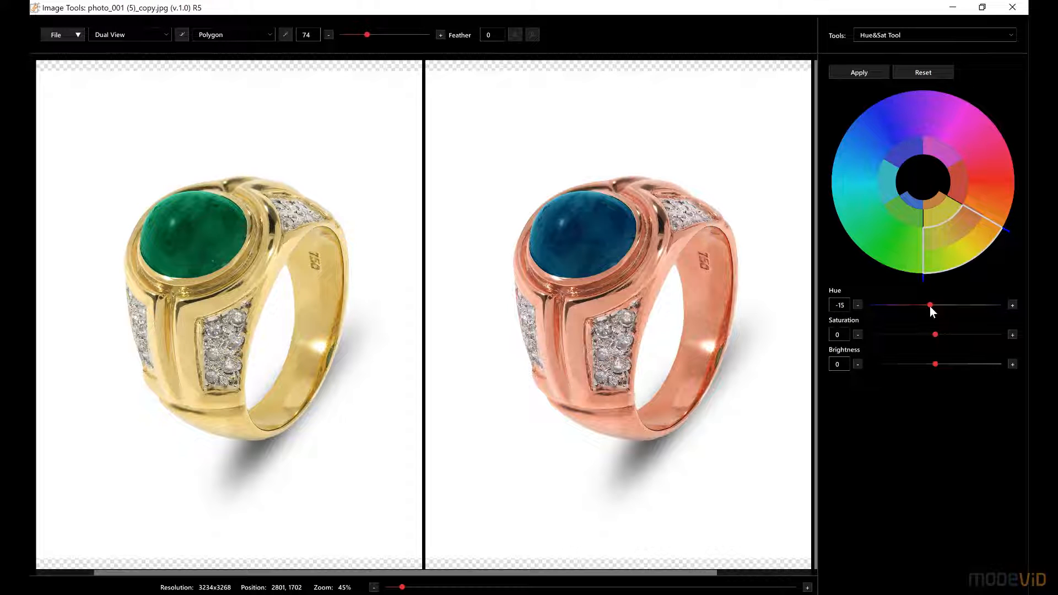
click(853, 75)
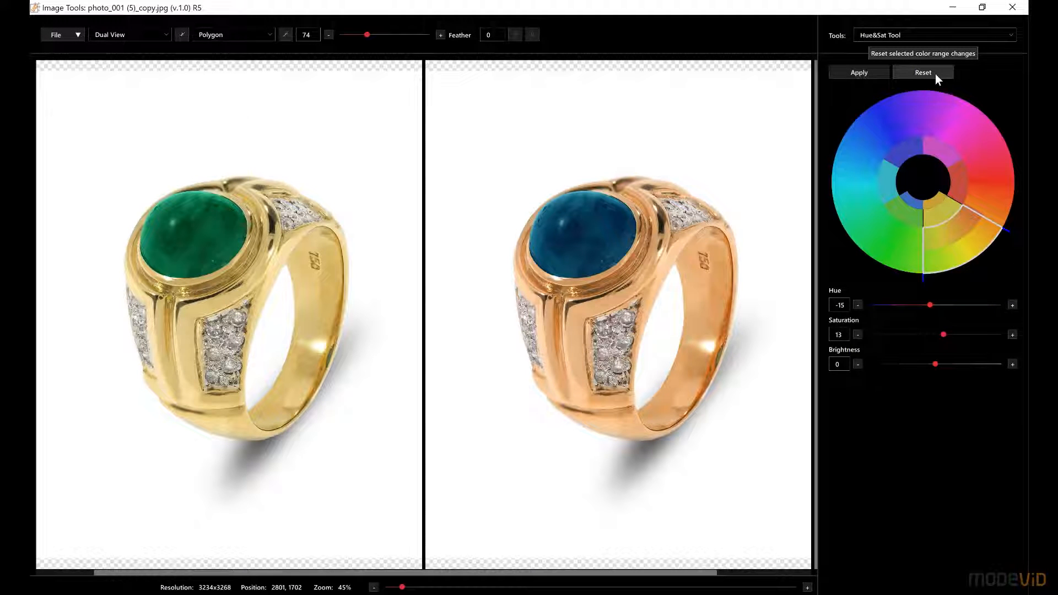
Reset the yellow color range's adjustments on the ring, and reset the green range as well
click(934, 74)
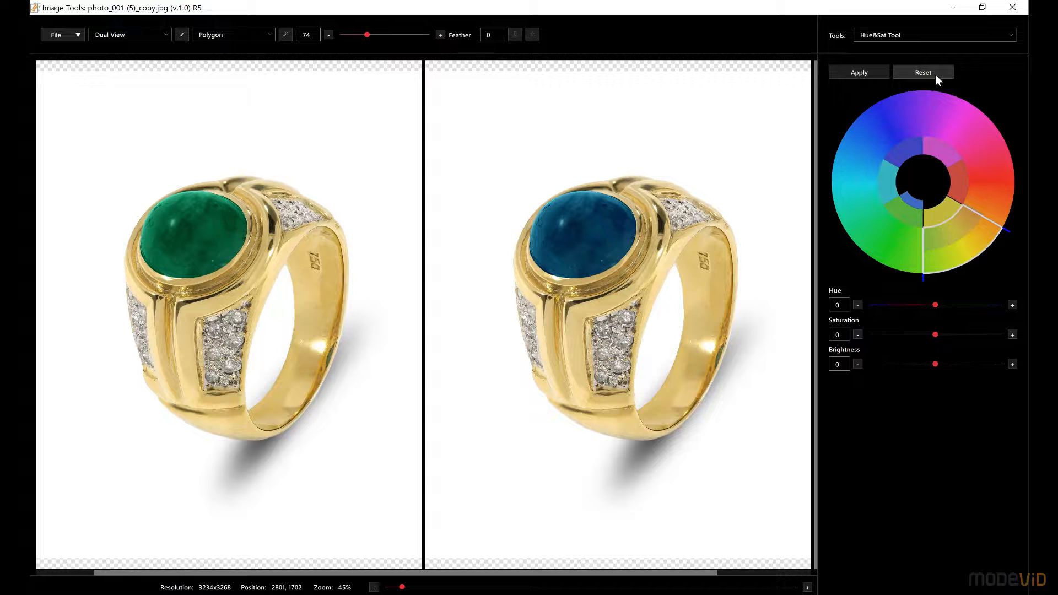
click(908, 218)
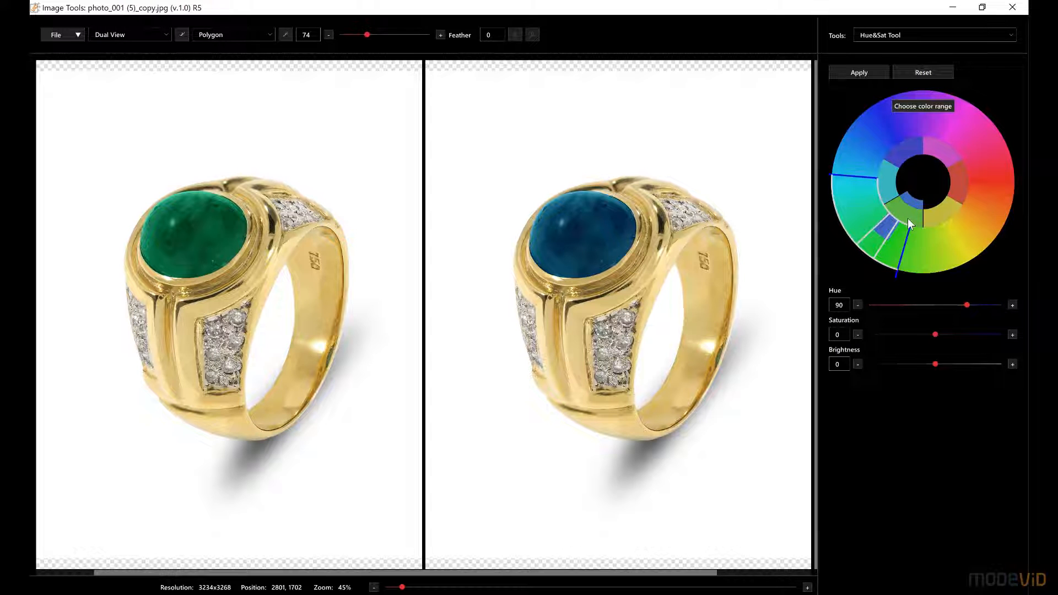
click(937, 71)
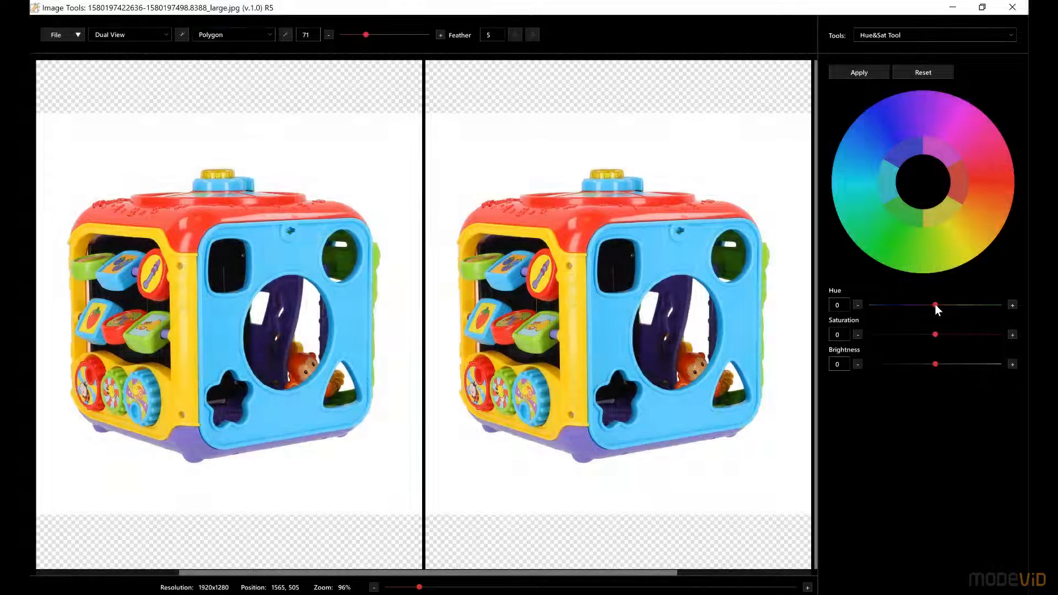
Shift the hue of the whole toy cube photo to -15 without choosing a color range, and apply it
drag(935, 305, 930, 303)
click(855, 75)
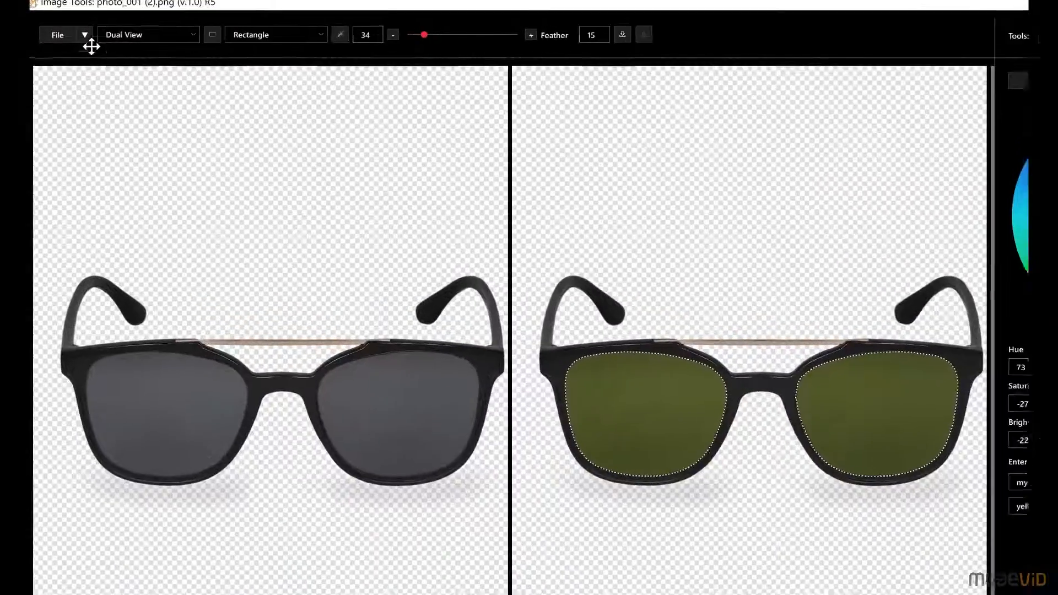
Save the recolored sunglasses image over its current file
click(62, 35)
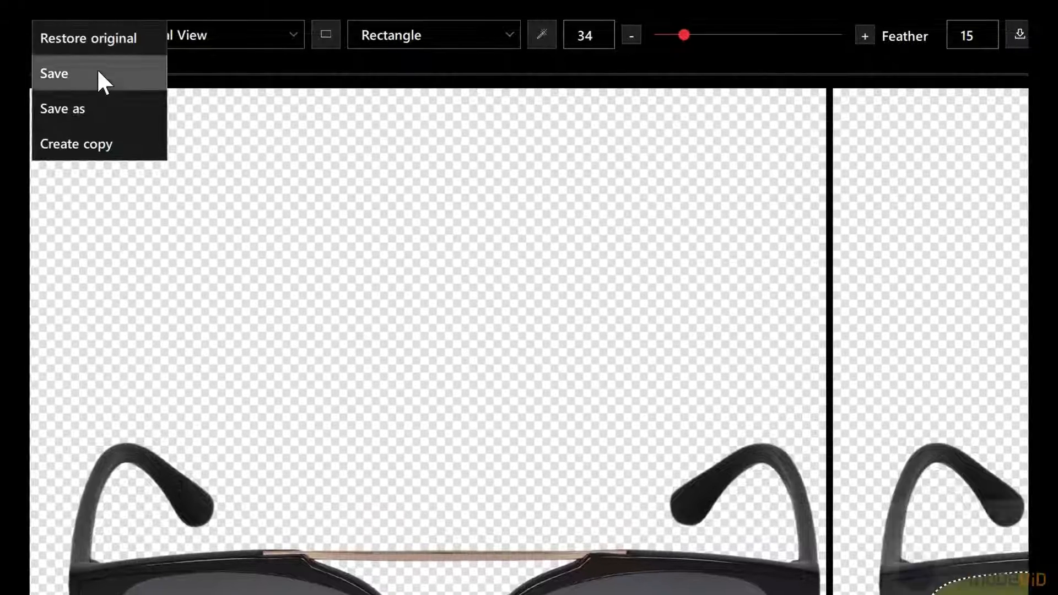
click(89, 64)
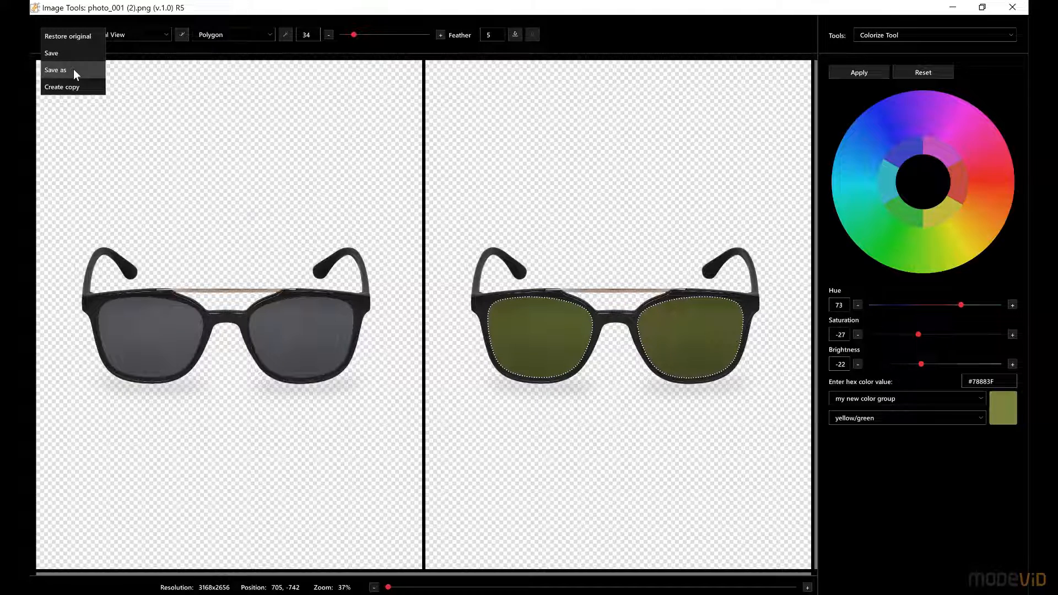
Save the sunglasses image as a new PNG file named yellow_green_eyewear in the eyewear_photo folder
click(74, 69)
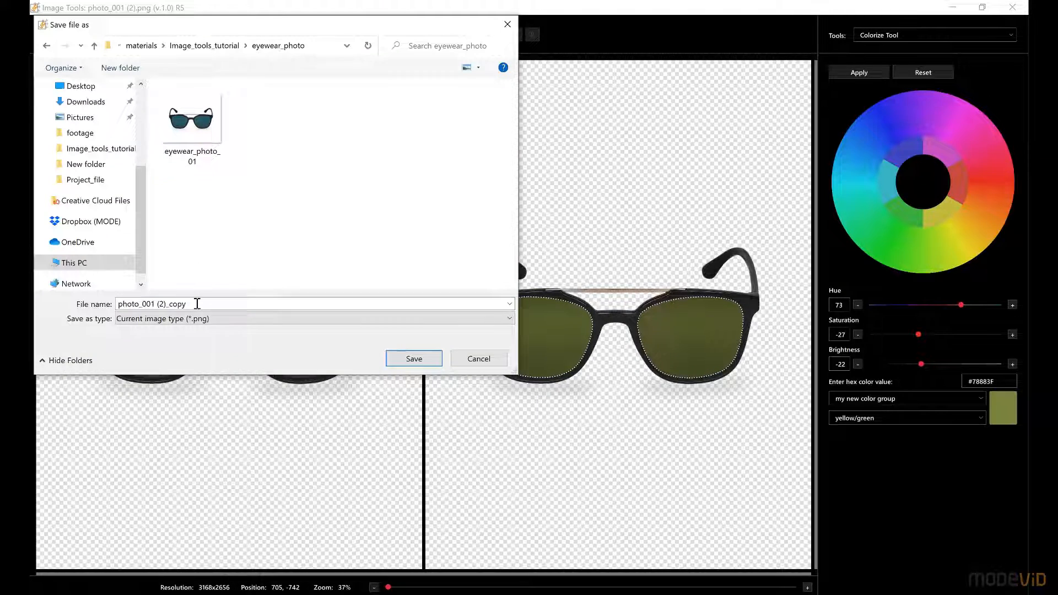
triple_click(198, 304)
text(yellow_green_eyewear)
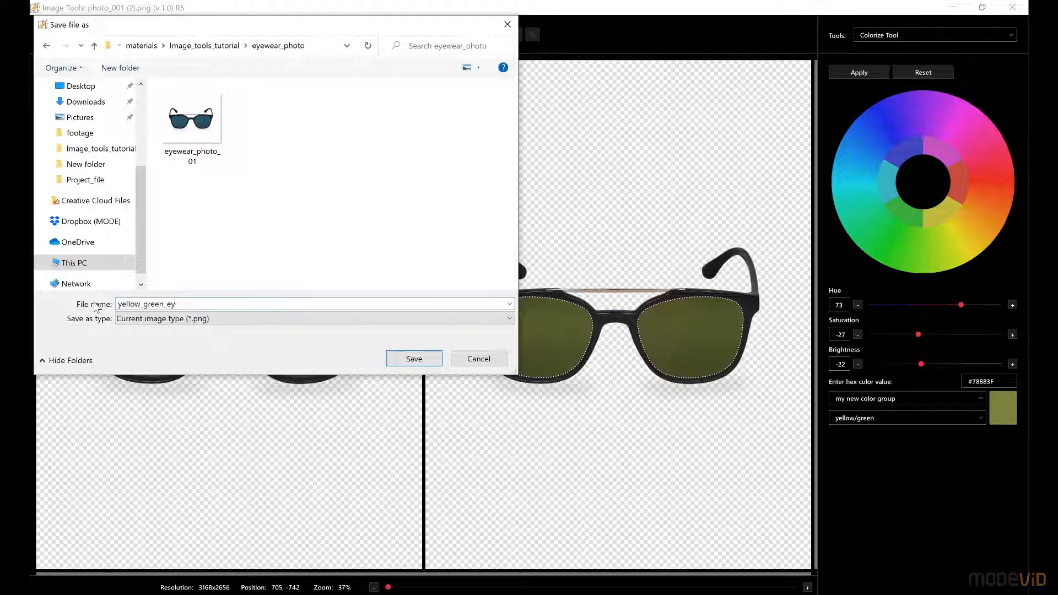
click(409, 361)
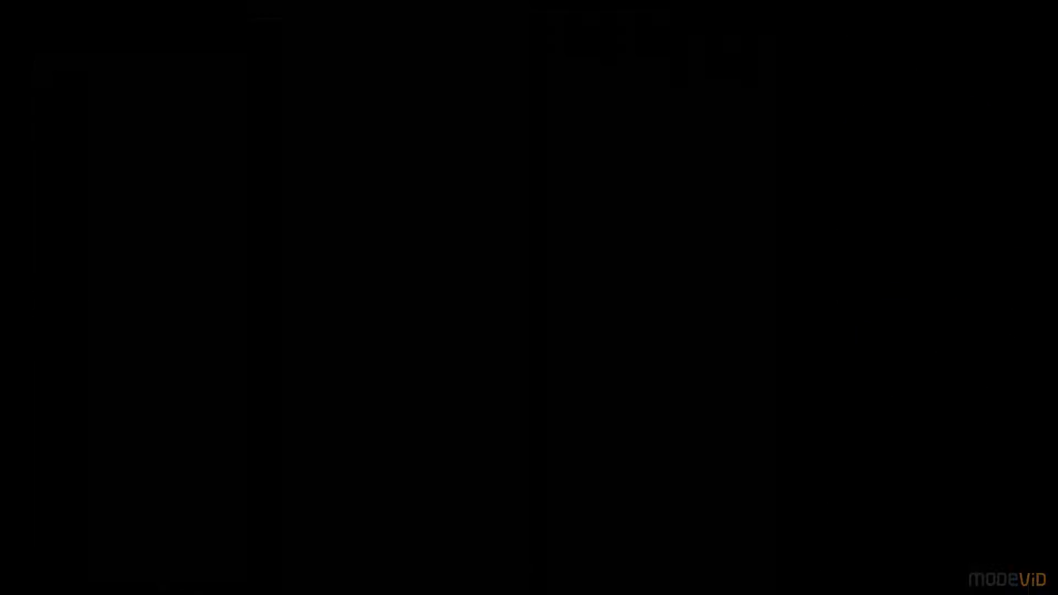
Create a copy of the sunglasses image named yellow_green_eyewear_copy in the eyewear_photo folder
click(78, 34)
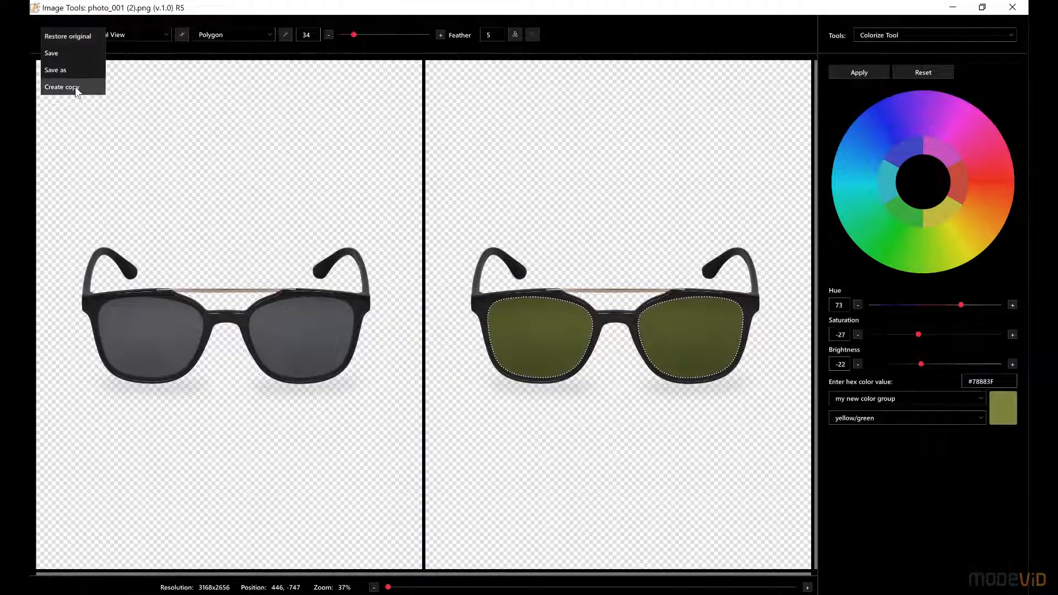
click(75, 87)
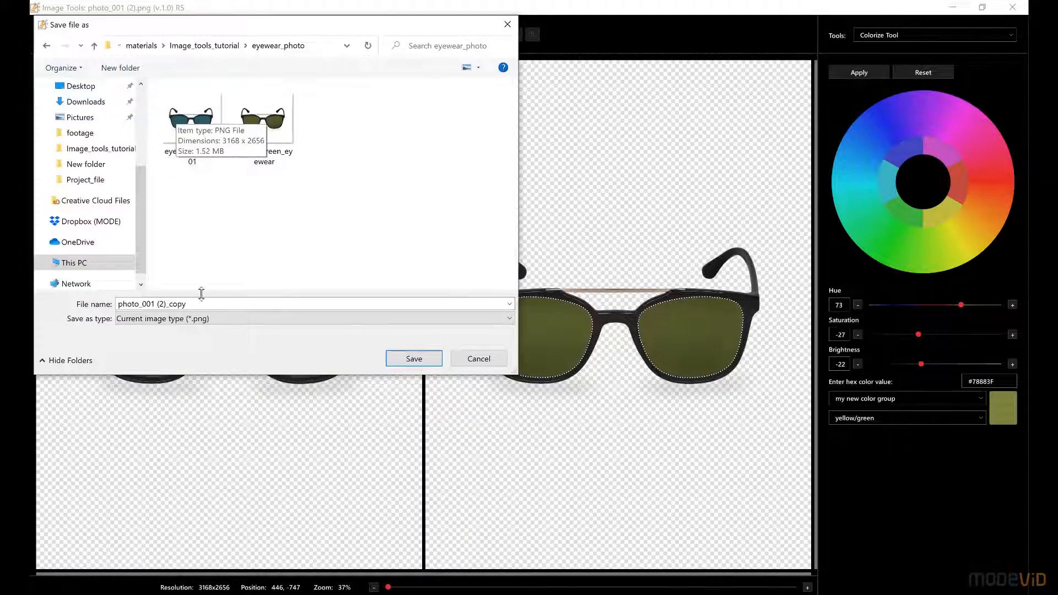
triple_click(201, 305)
text(yellow_green_eyewear_copy)
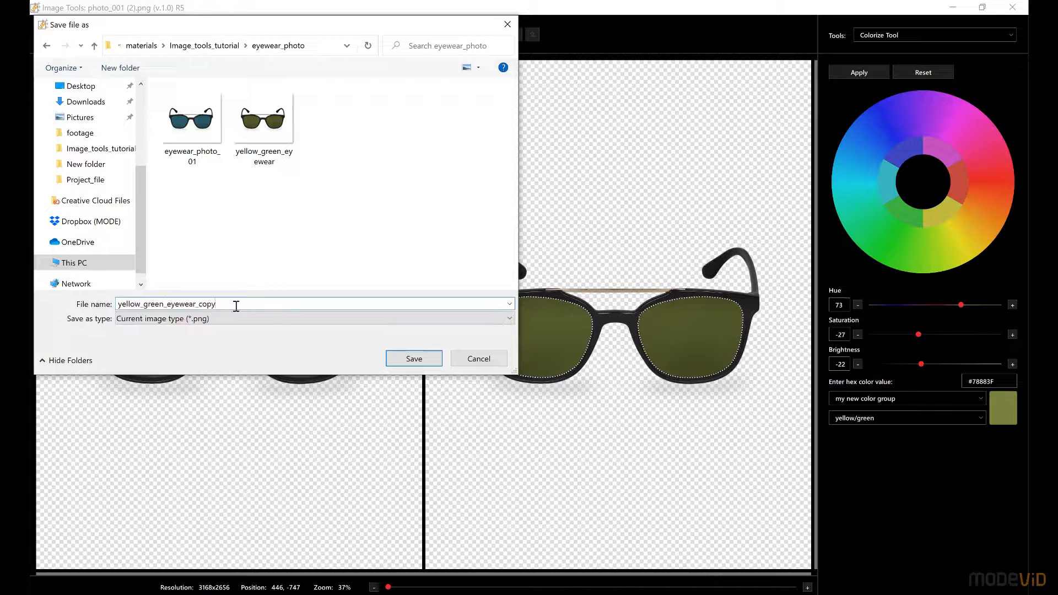
click(413, 359)
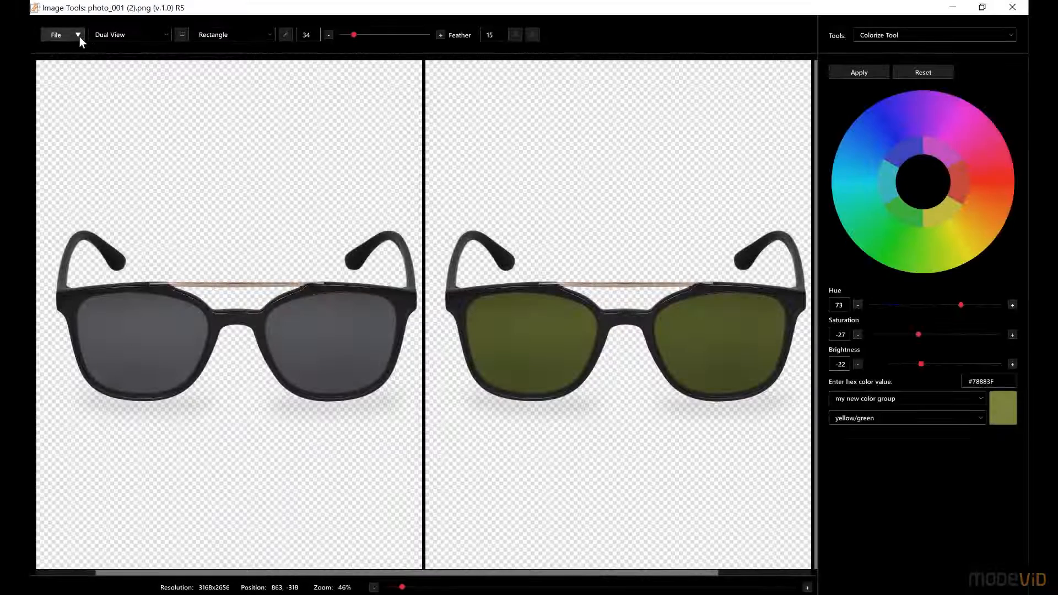
Restore the sunglasses photo to its original state
click(78, 35)
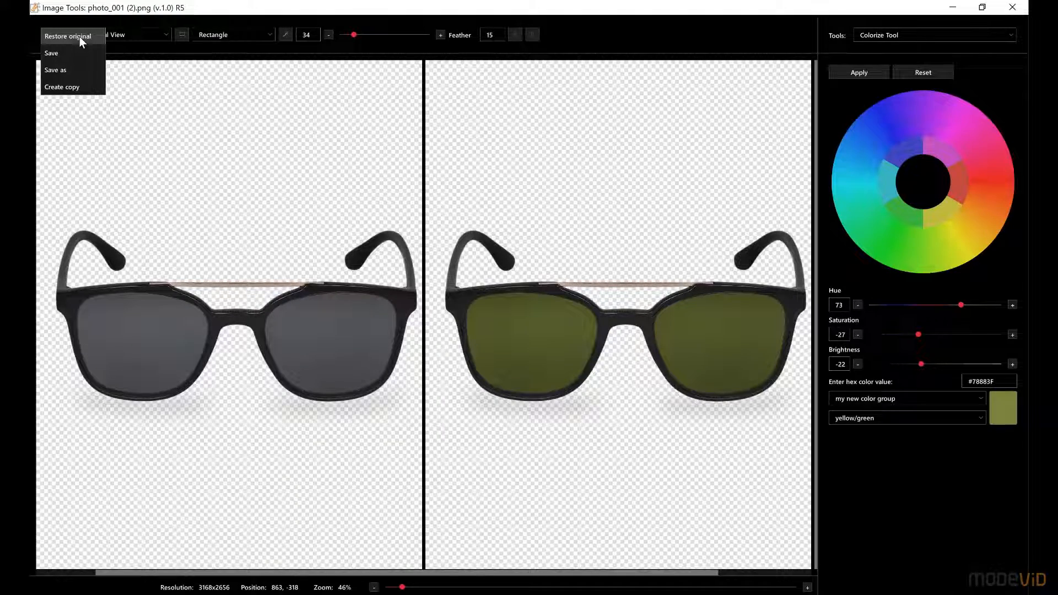
click(95, 37)
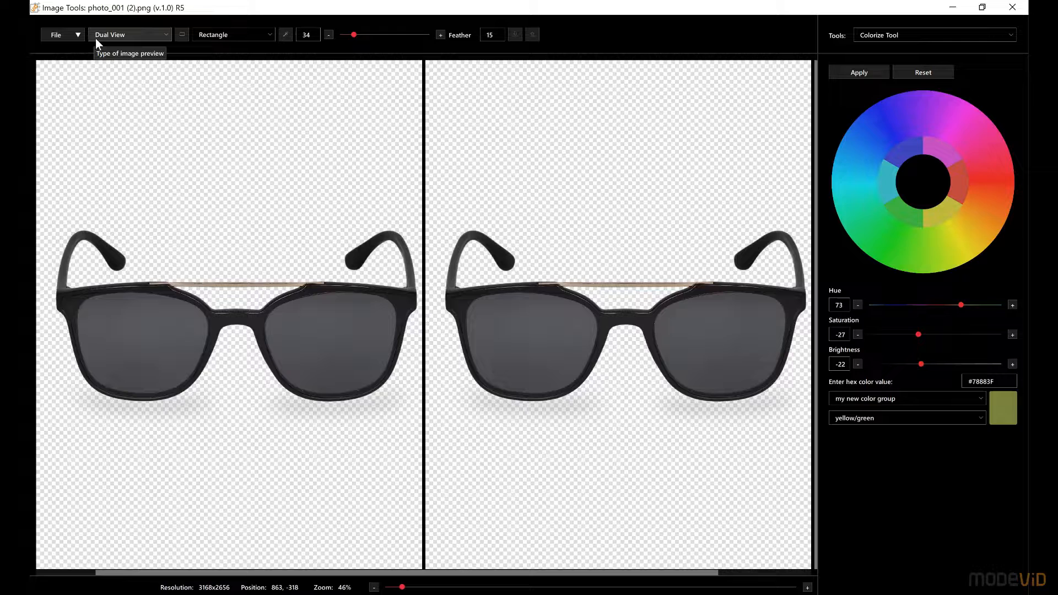